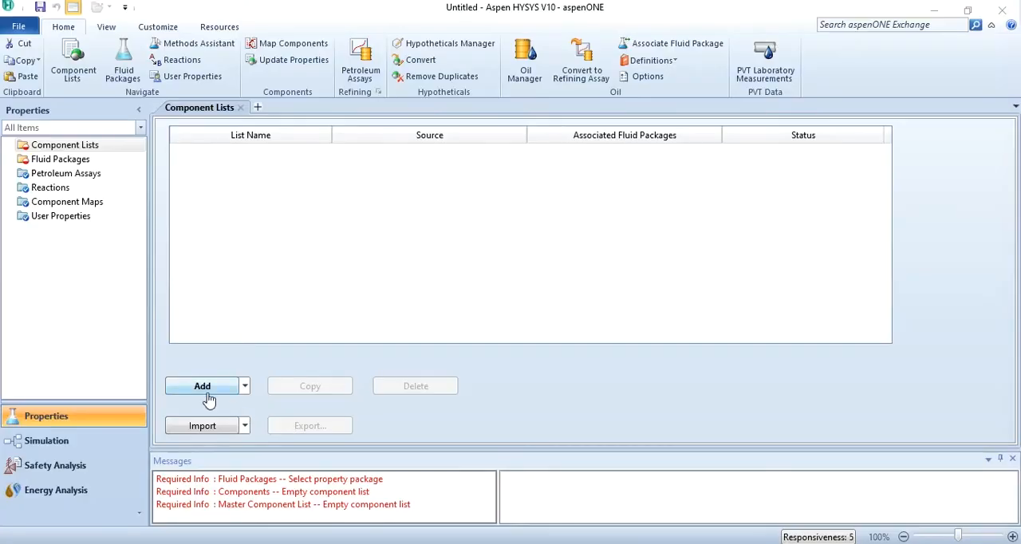
# Create a component list containing the pure components Ethane and Ethylene.
pyautogui.click(207, 393)
pyautogui.write('Ethane')
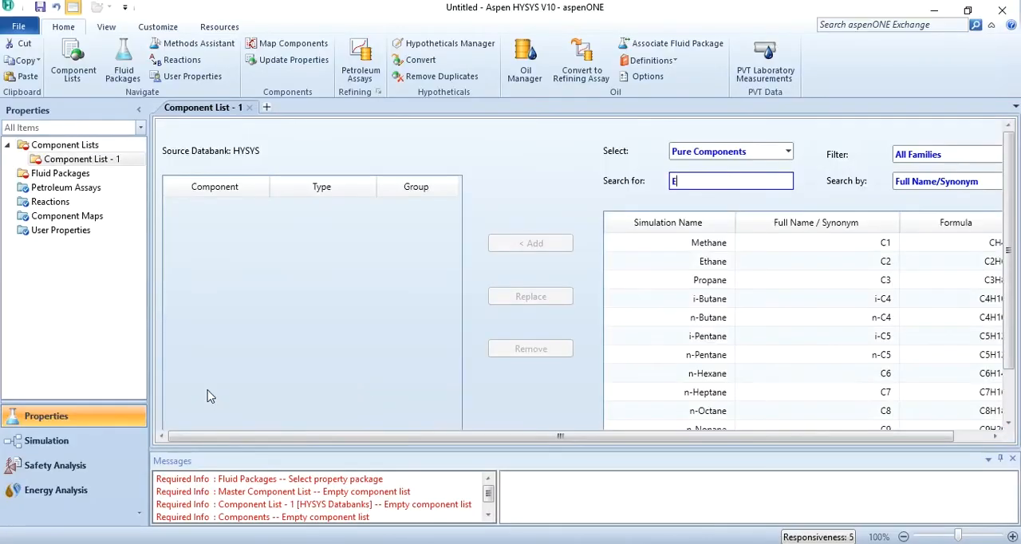
pyautogui.press('BackSpace')
pyautogui.press('BackSpace')
pyautogui.press('BackSpace')
pyautogui.press('BackSpace')
pyautogui.press('BackSpace')
pyautogui.write('thene')
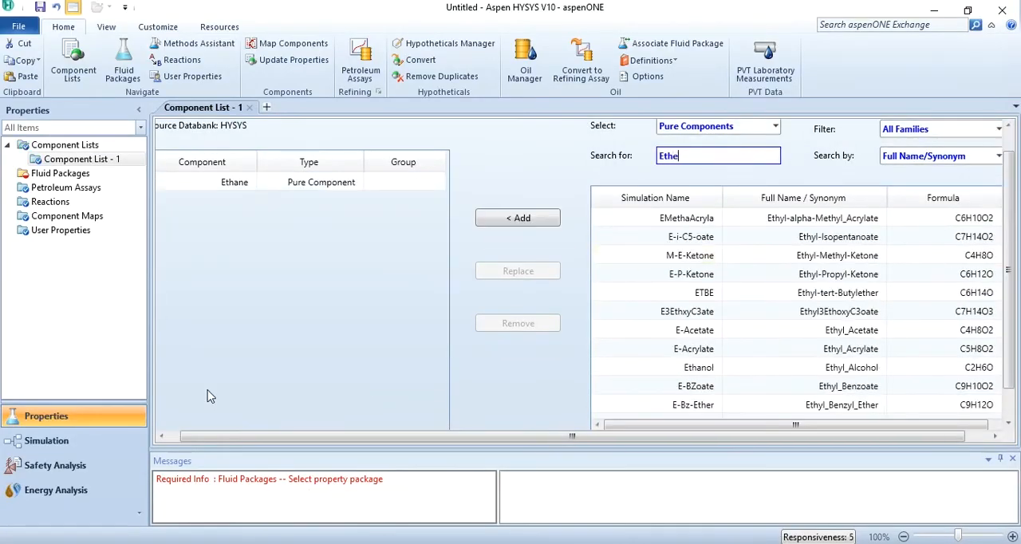
pyautogui.press('Return')
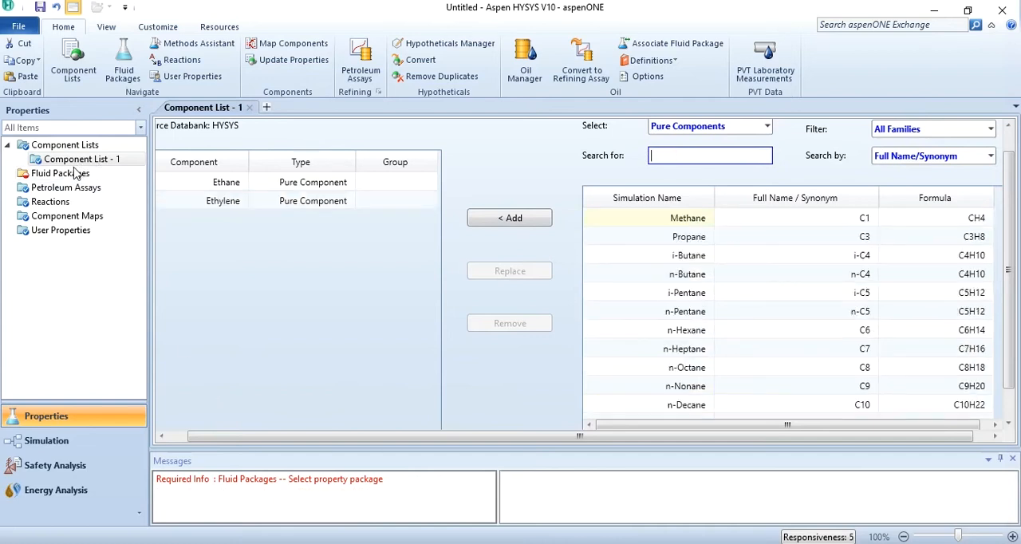
# Add a fluid package that uses the Peng-Robinson property package for the component list.
pyautogui.click(72, 173)
pyautogui.click(200, 396)
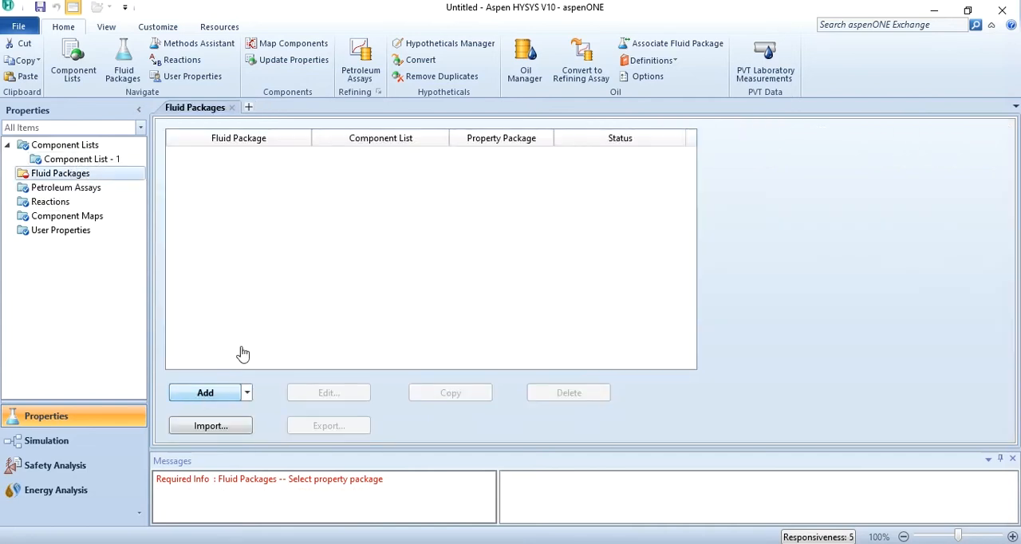
pyautogui.click(312, 339)
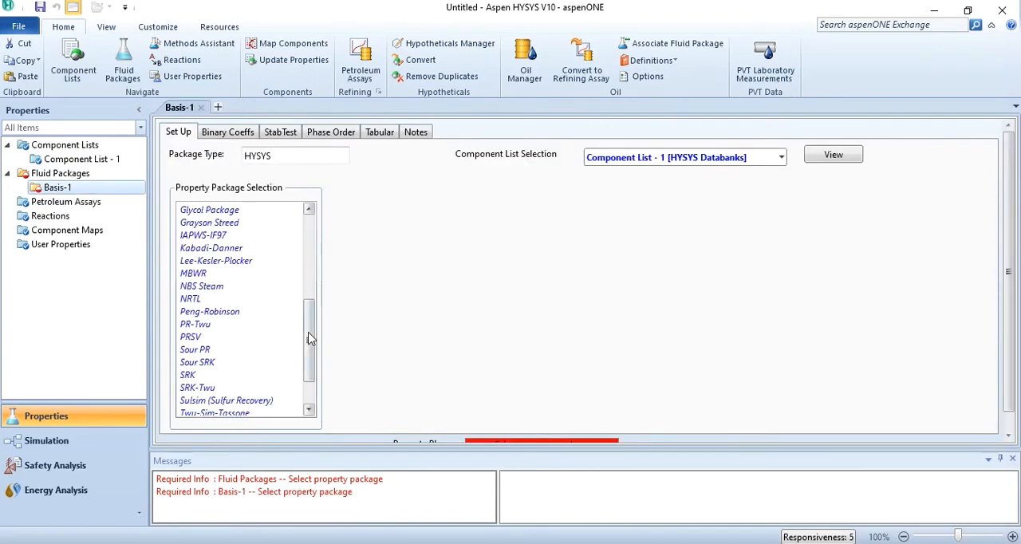
pyautogui.click(248, 319)
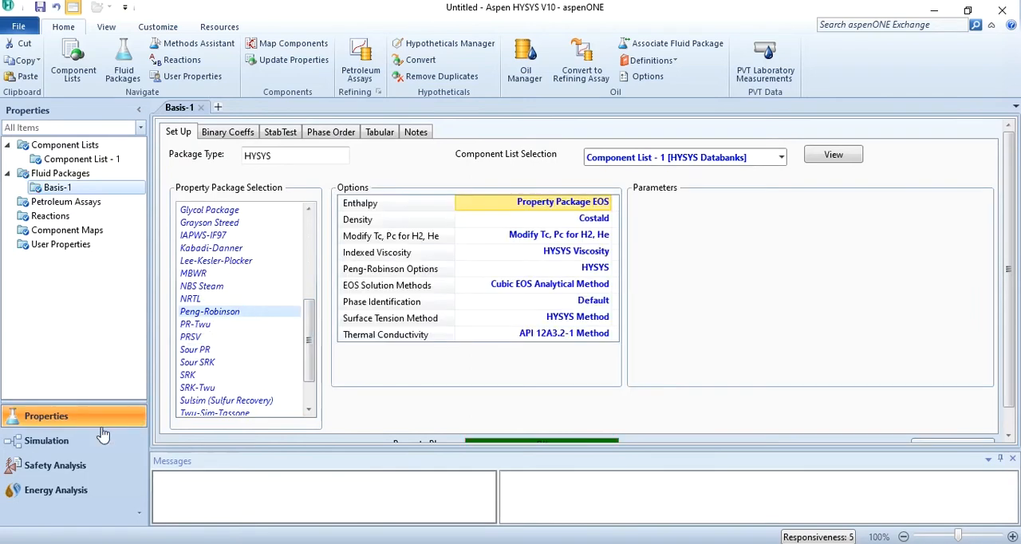
# Place a distillation column on the flowsheet in the simulation environment and name it "Distillation Column".
pyautogui.click(76, 440)
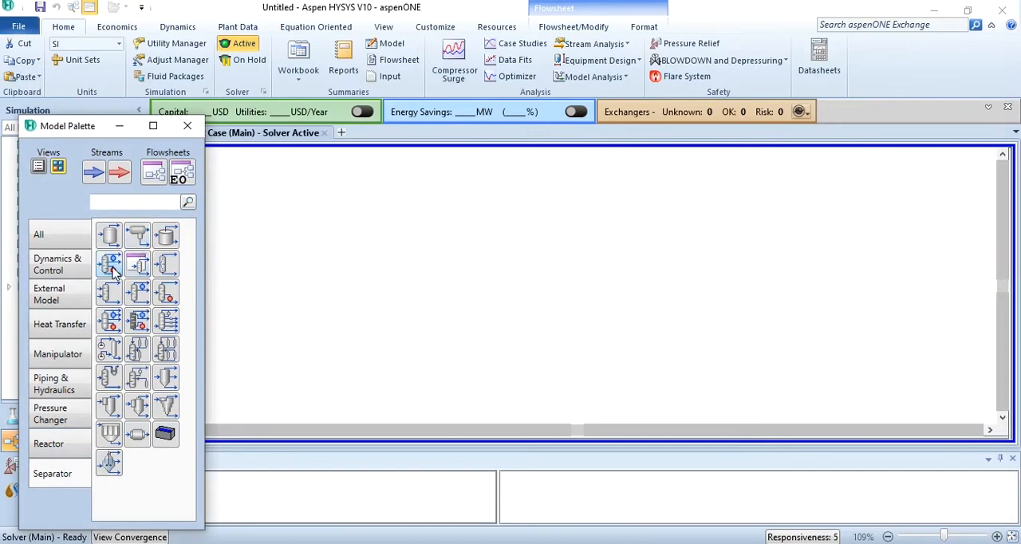
pyautogui.moveTo(111, 269); pyautogui.dragTo(422, 359)
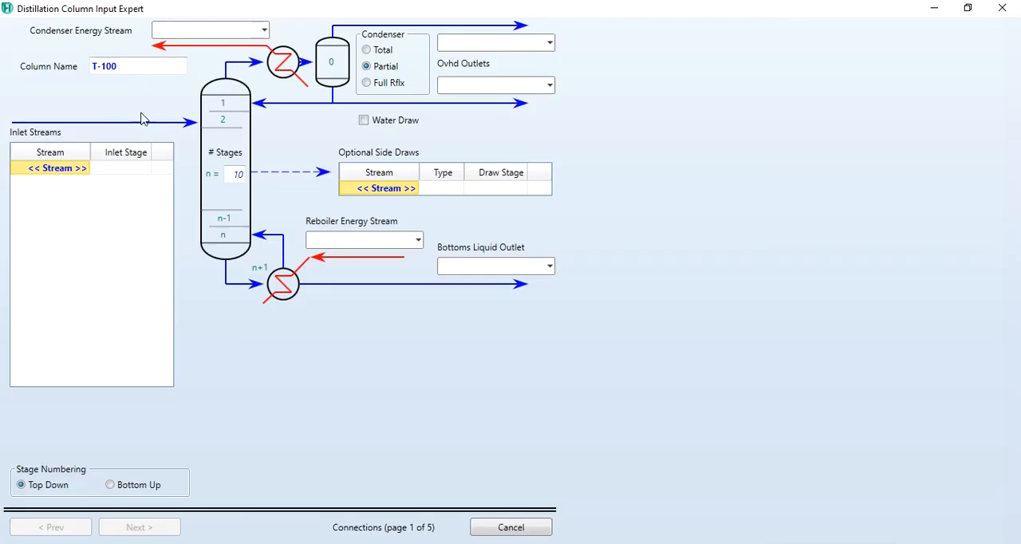
pyautogui.click(139, 66)
pyautogui.write('Disti')
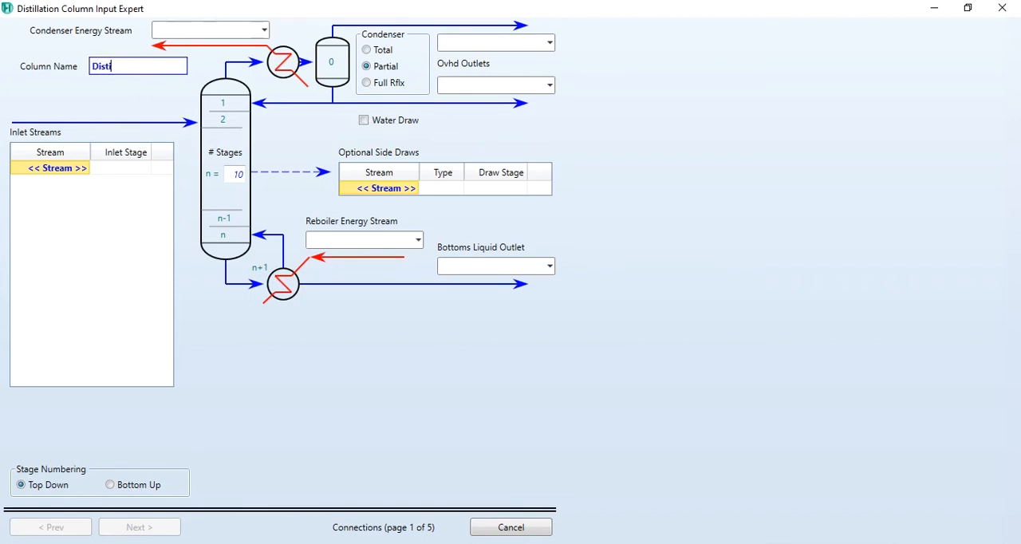
pyautogui.write('llation Column')
# Name the column's condenser energy stream Q-Cond and make the condenser total.
pyautogui.click(183, 29)
pyautogui.write('Q')
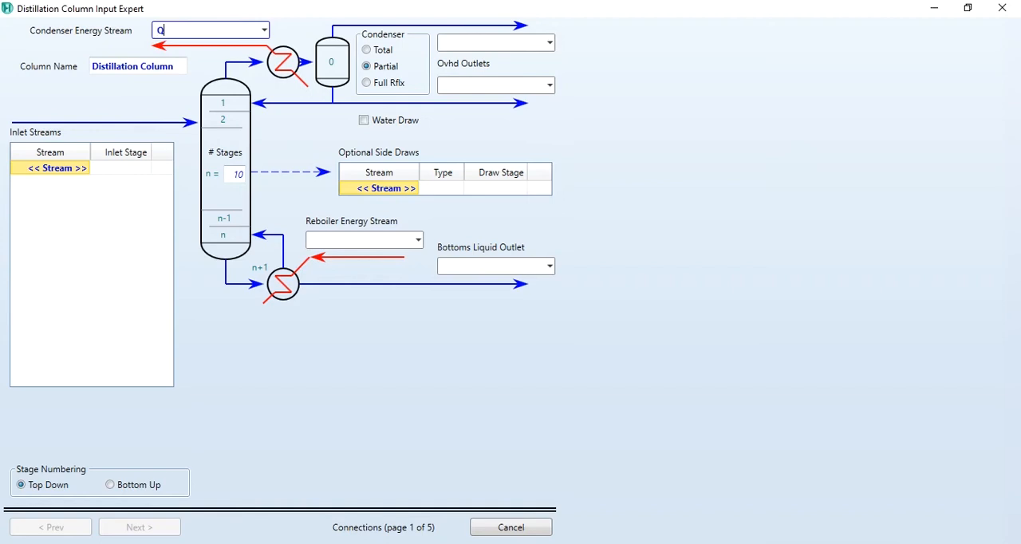
pyautogui.write('-Cond')
pyautogui.press('Tab')
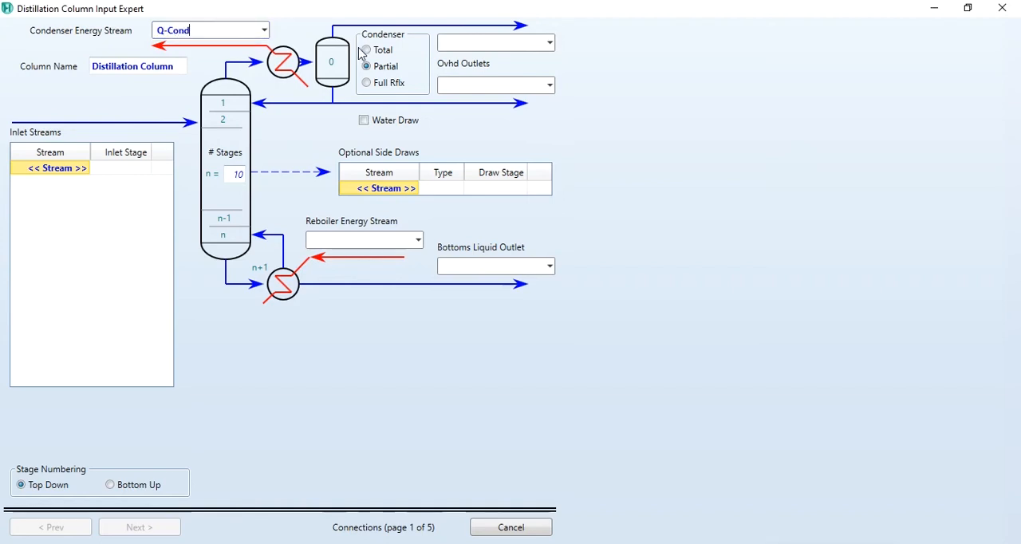
pyautogui.click(364, 50)
# Name the overhead liquid outlet Ethylene, the bottoms liquid outlet Ethane and the reboiler energy stream Q-Reb.
pyautogui.click(451, 85)
pyautogui.write('Ethylene')
pyautogui.click(474, 264)
pyautogui.write('Ethane')
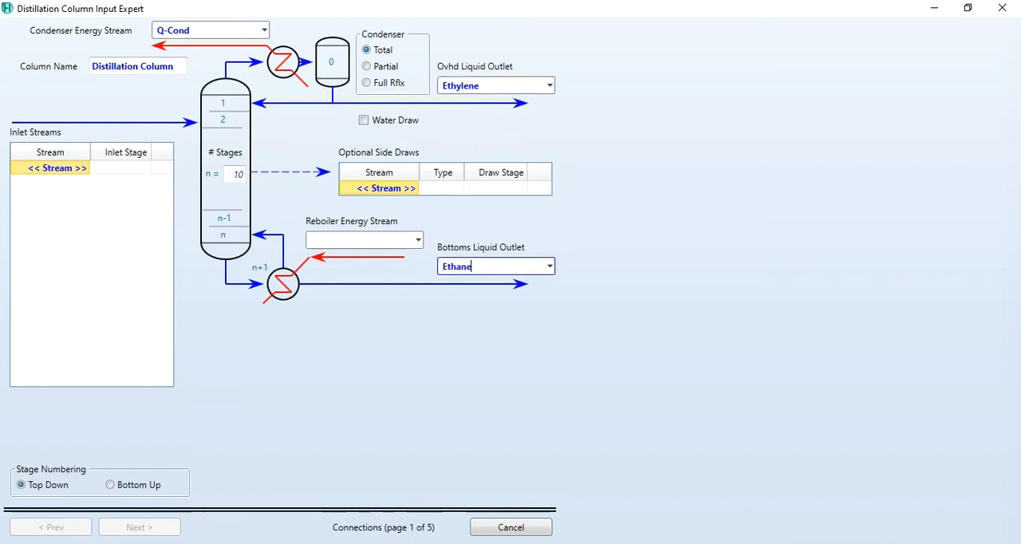
pyautogui.click(396, 241)
pyautogui.write('Q-')
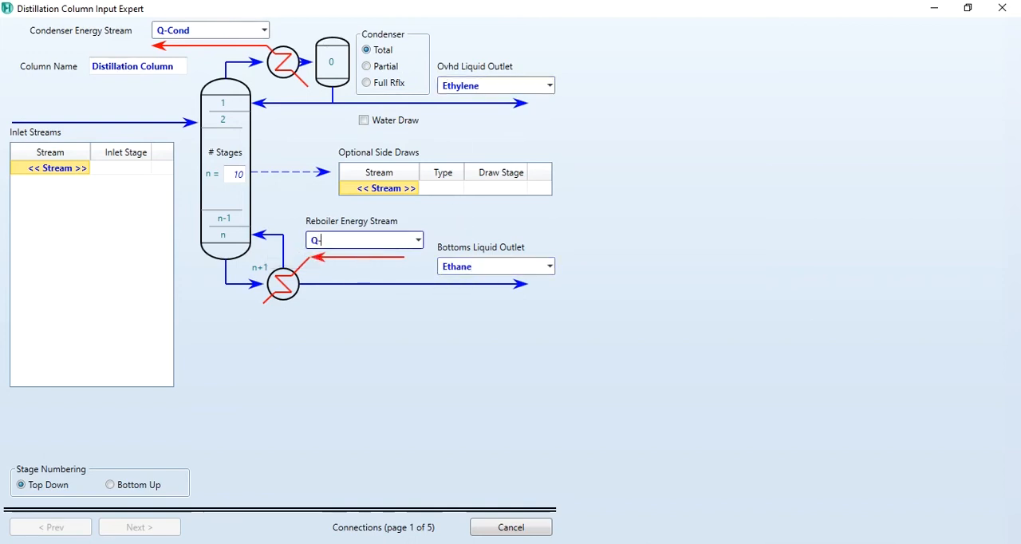
pyautogui.write('Reb')
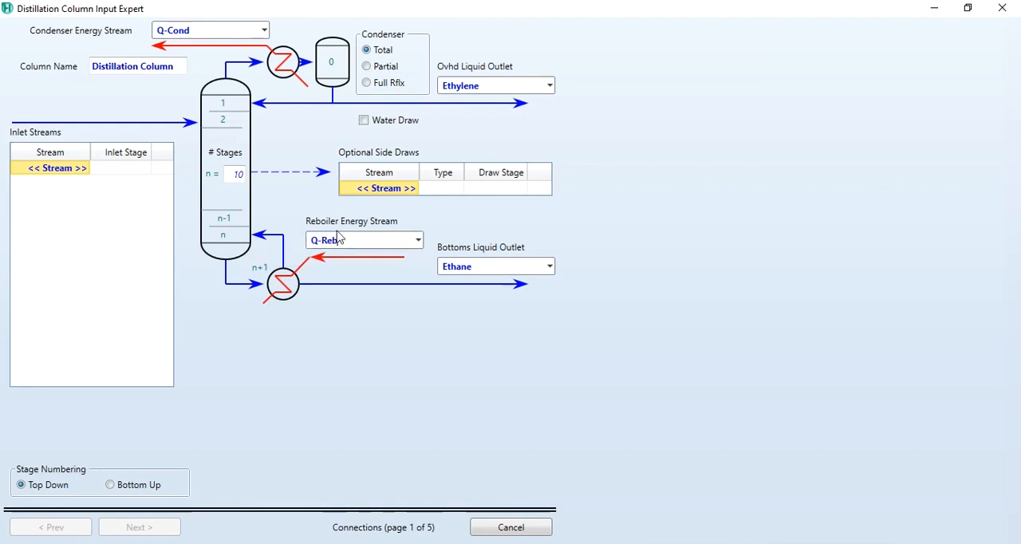
# Set the number of stages to 50 and add the inlet stream Feed, completing the column connections.
pyautogui.click(234, 174)
pyautogui.write('50')
pyautogui.click(86, 170)
pyautogui.write('Feed')
pyautogui.press('Return')
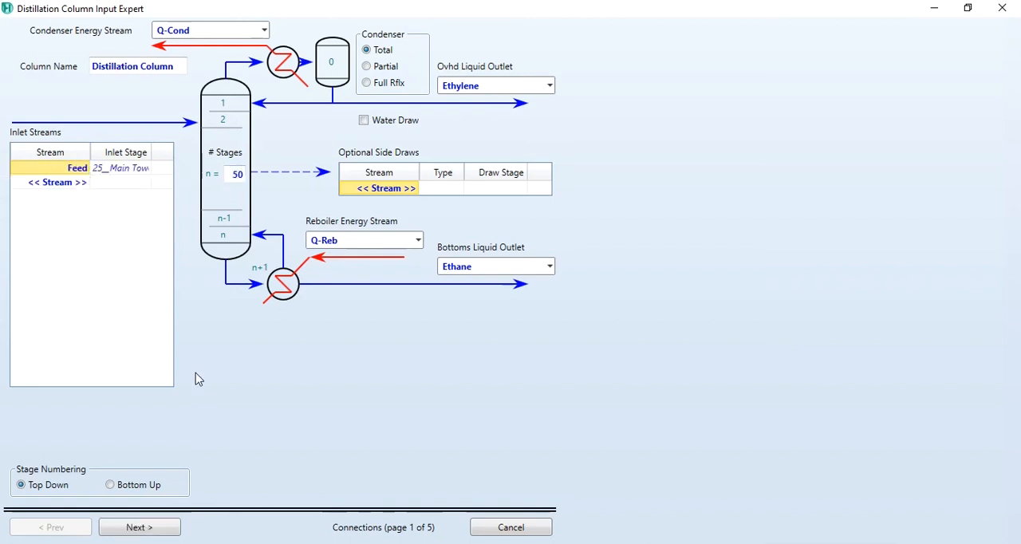
pyautogui.click(138, 529)
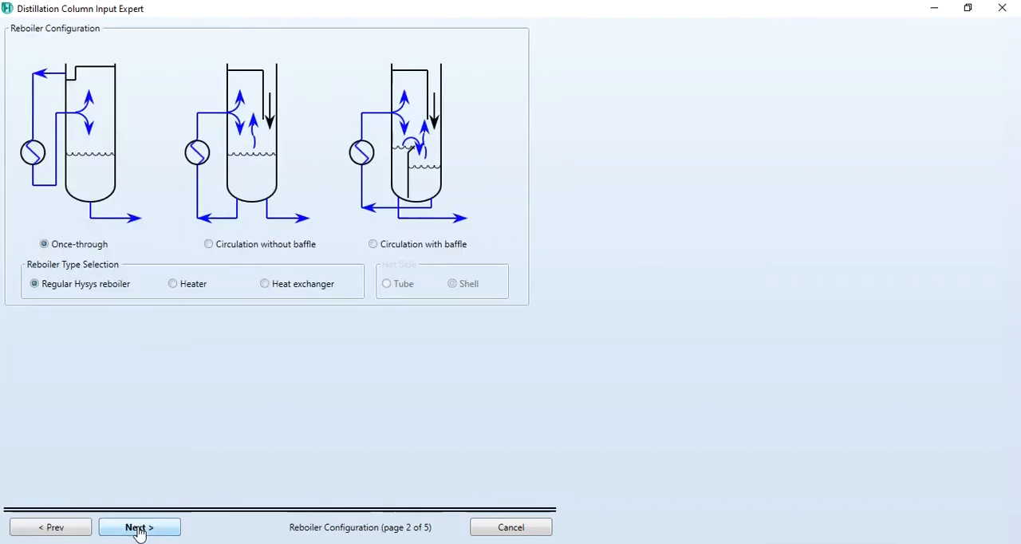
# Accept the once-through regular reboiler configuration and set the condenser and reboiler pressures to 100 kPa.
pyautogui.click(138, 530)
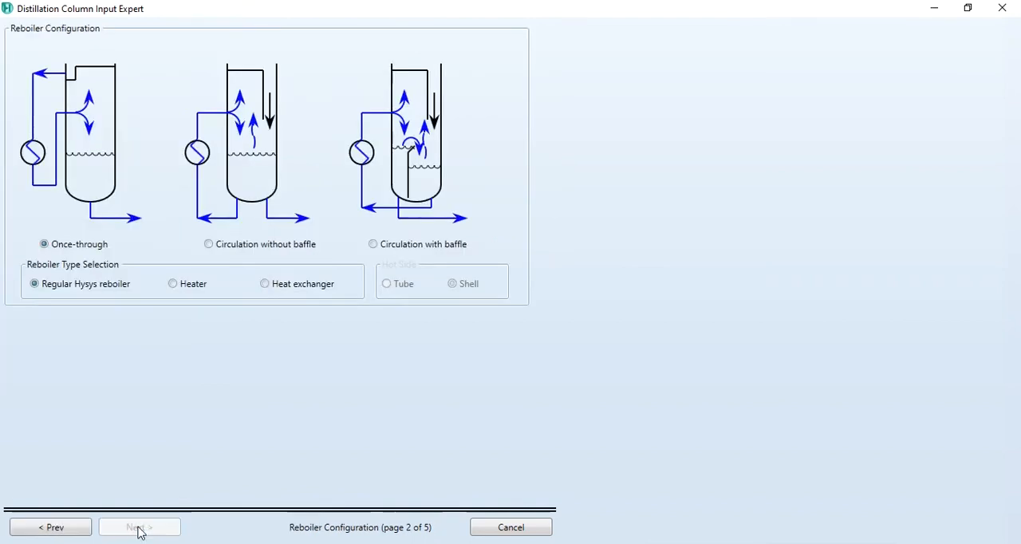
pyautogui.click(435, 71)
pyautogui.write('100')
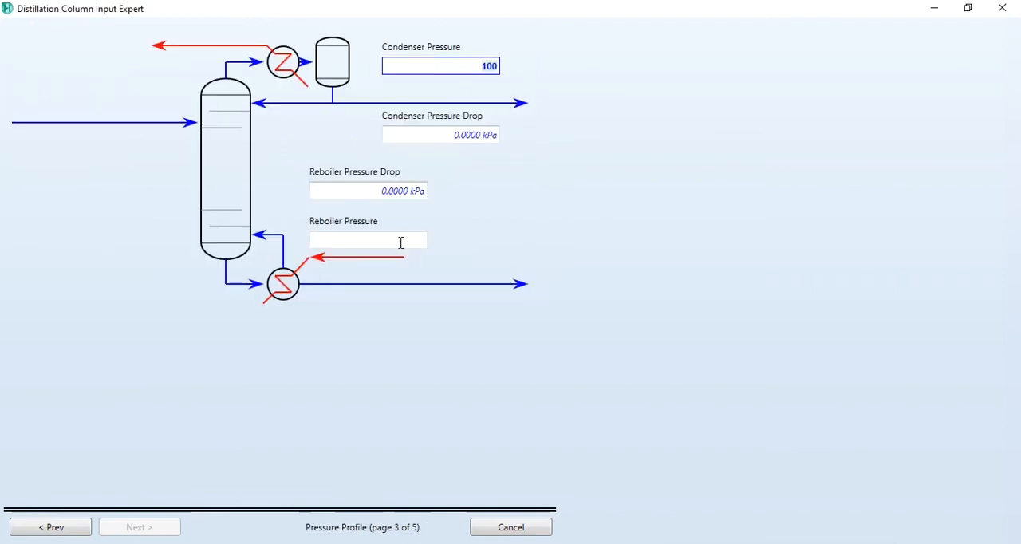
pyautogui.click(399, 241)
pyautogui.write('100')
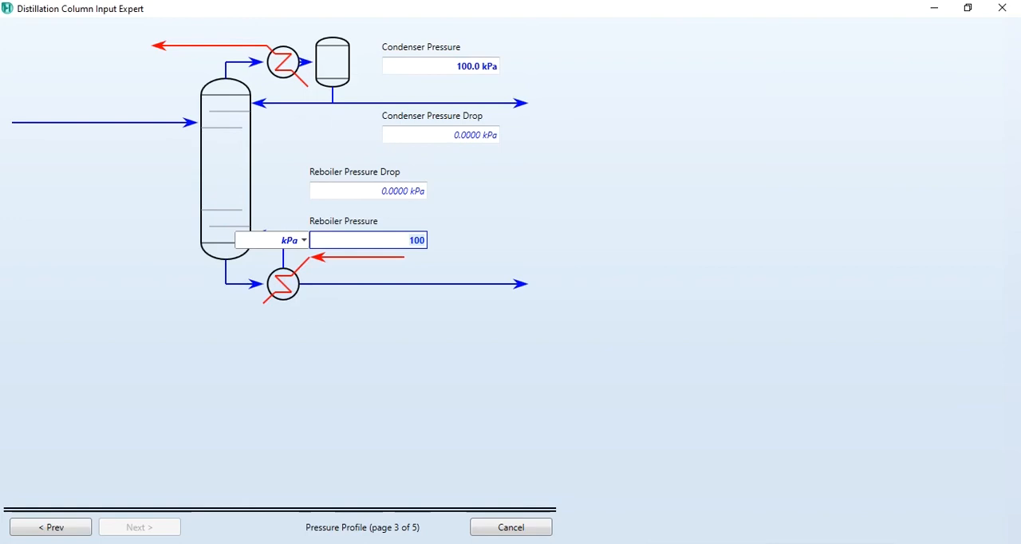
# Finish the column input expert, leaving the temperature estimates, reflux ratio and liquid rate blank.
pyautogui.click(141, 529)
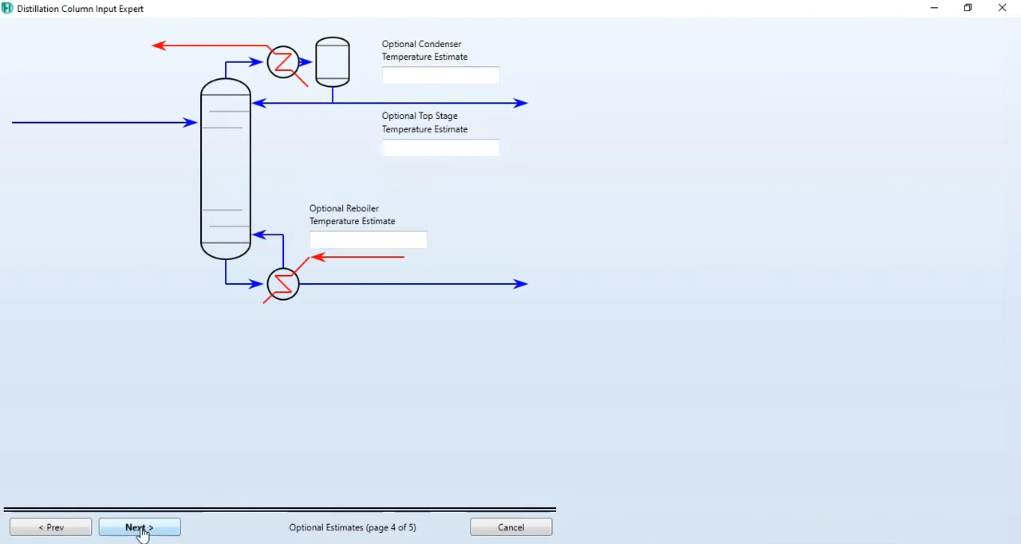
pyautogui.click(139, 529)
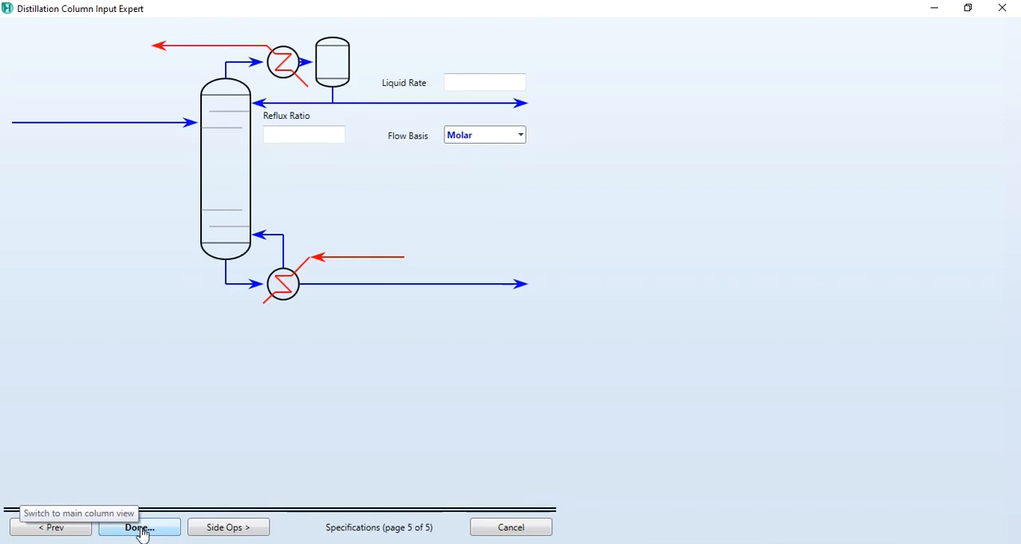
pyautogui.click(139, 528)
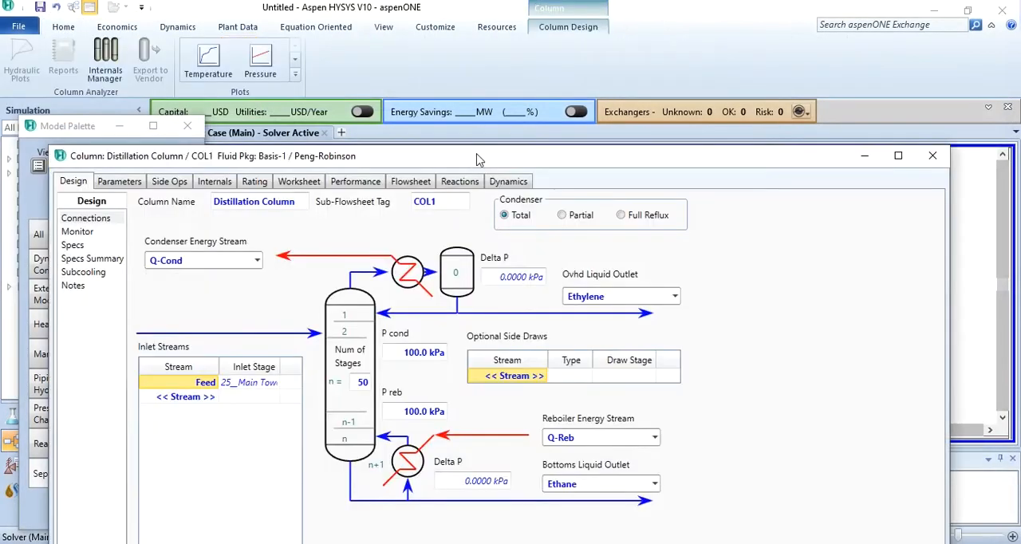
# In the column's worksheet, set the Feed vapour fraction to 0.5, pressure to 100 kPa and molar flow to 100 kgmole/h.
pyautogui.doubleClick(477, 160)
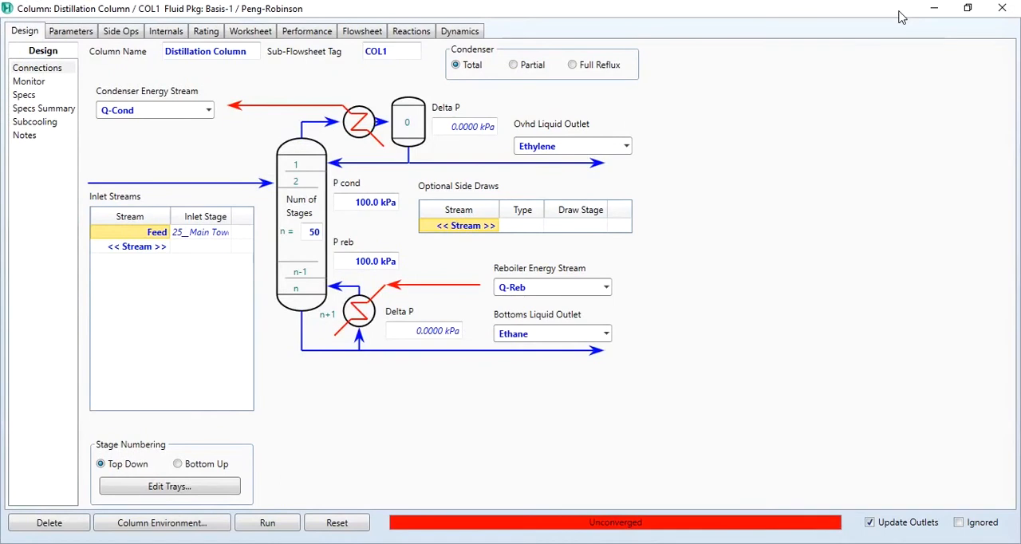
pyautogui.click(269, 35)
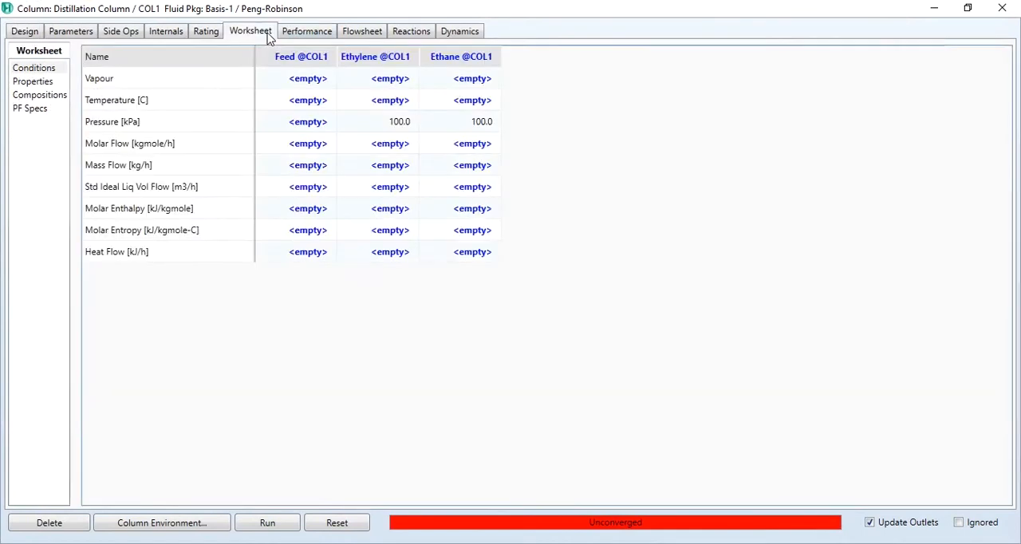
pyautogui.click(295, 80)
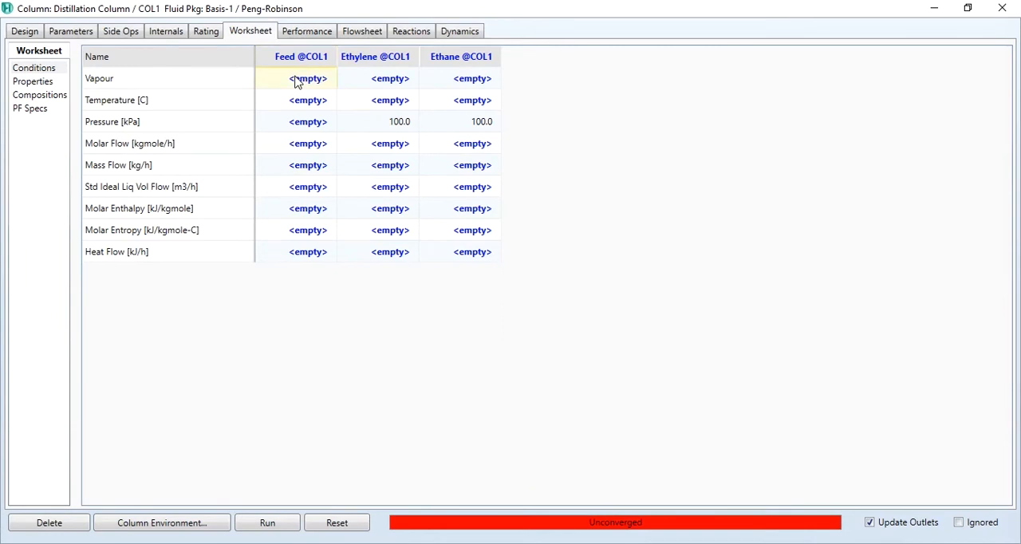
pyautogui.write('0.5')
pyautogui.press('Return')
pyautogui.press('Down')
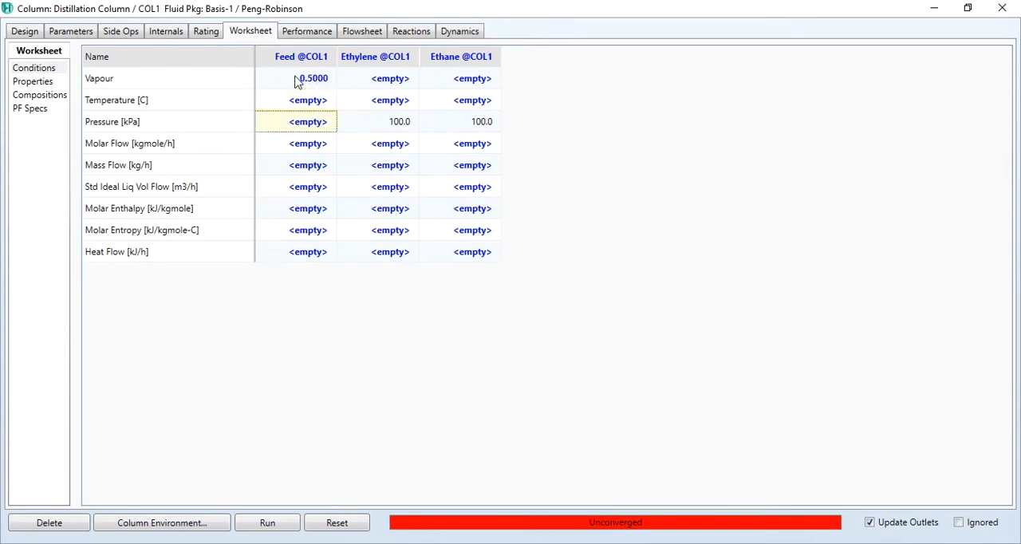
pyautogui.write('100')
pyautogui.press('Return')
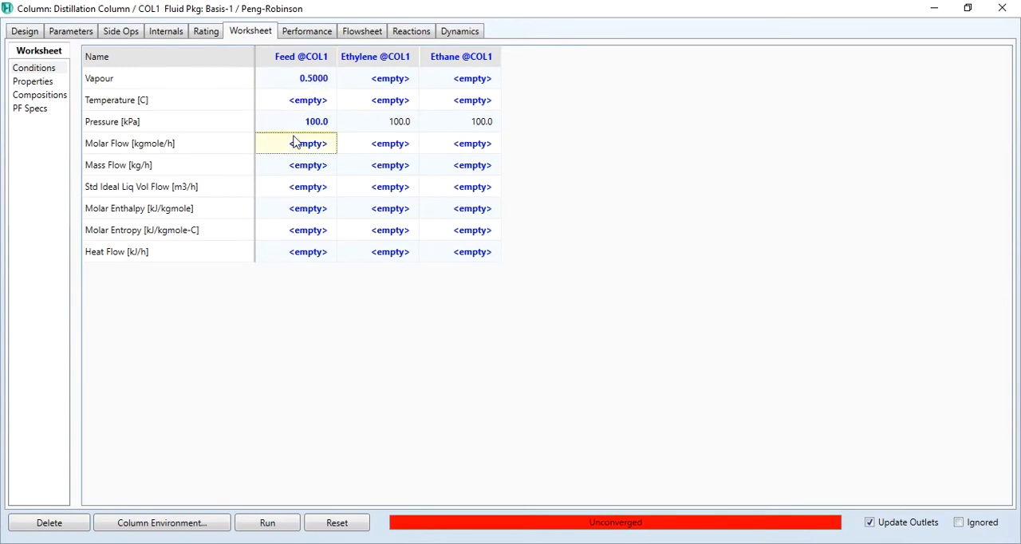
pyautogui.write('100')
pyautogui.press('Return')
# Set the Feed composition to mole fractions of 0.5 Ethane and 0.5 Ethylene.
pyautogui.doubleClick(315, 145)
pyautogui.press('Return')
pyautogui.write('05')
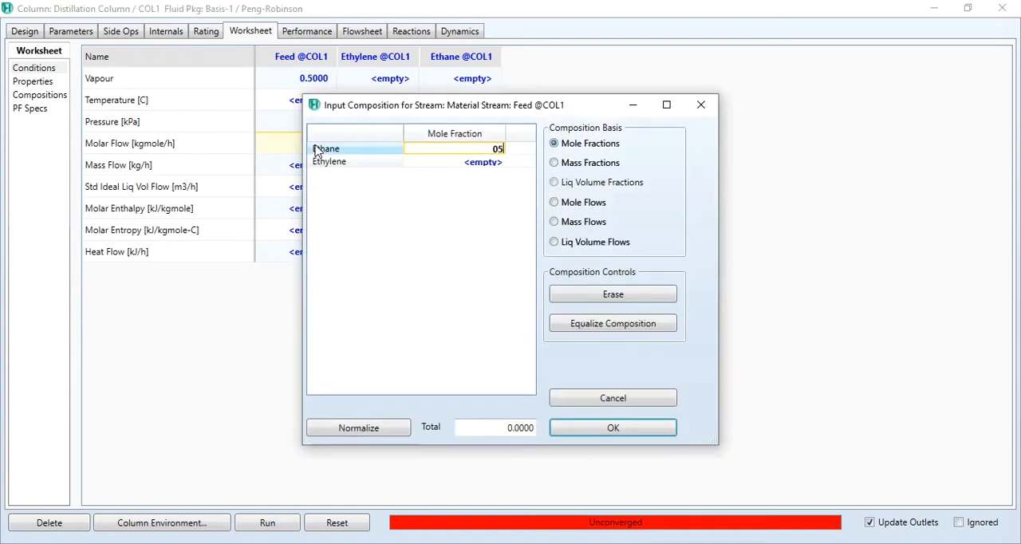
pyautogui.press('Return')
pyautogui.write('0.5')
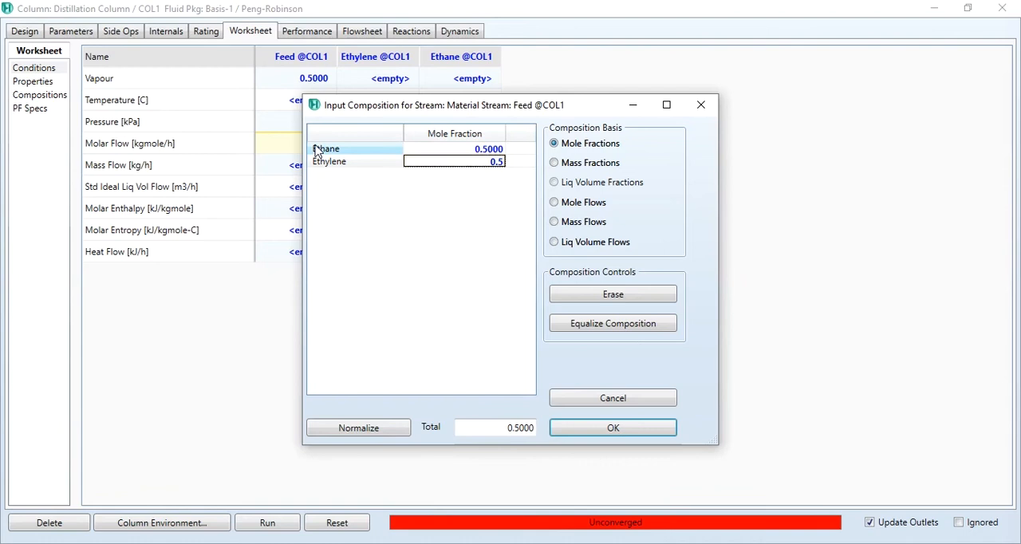
pyautogui.press('Return')
pyautogui.click(559, 431)
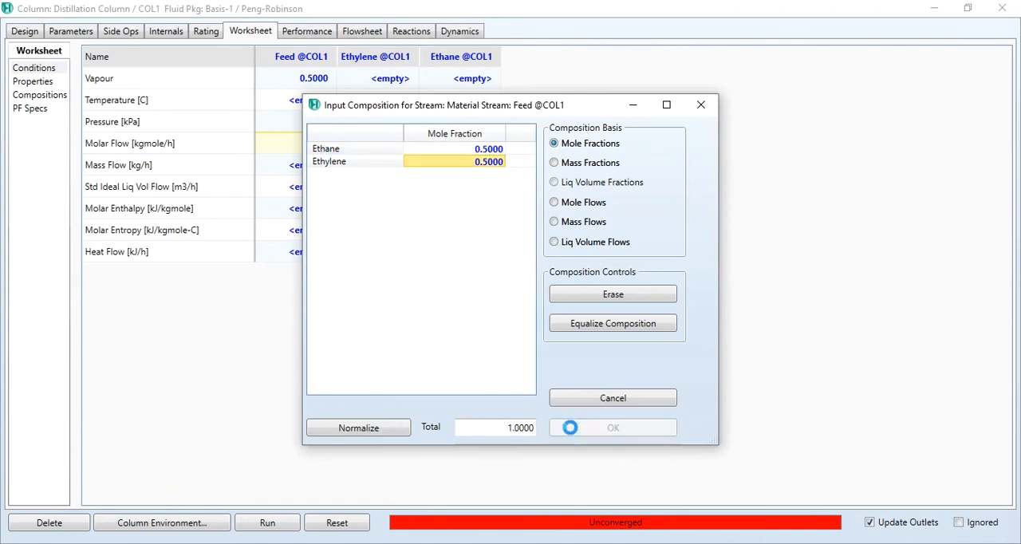
pyautogui.moveTo(292, 100)
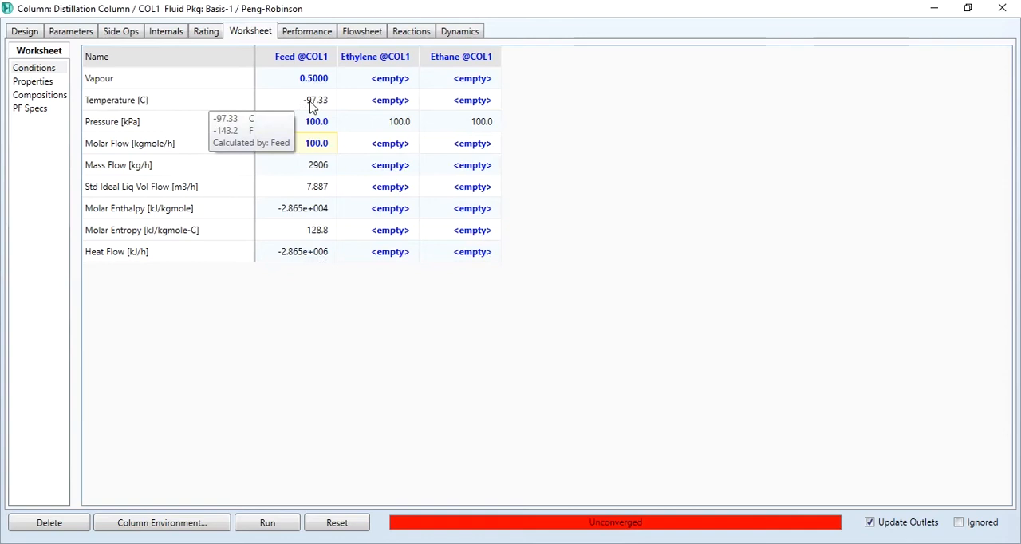
# Deactivate the Reflux Ratio and Distillate Rate specifications in the column's design monitor.
pyautogui.click(25, 31)
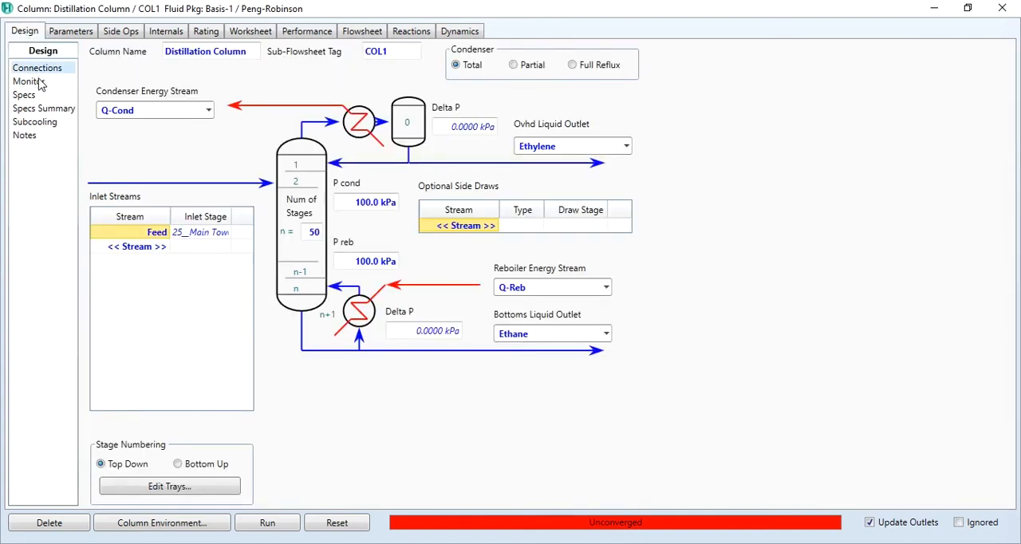
pyautogui.click(40, 83)
pyautogui.click(492, 233)
pyautogui.click(492, 232)
pyautogui.click(492, 245)
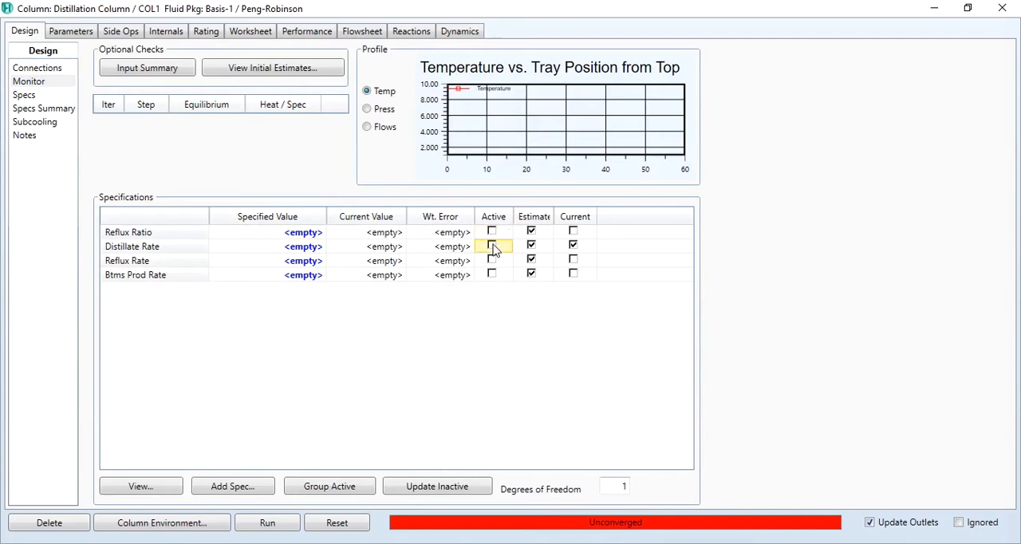
# Add a Column Temperature specification for stage 1 of the Main Tower with a value of -104.2 °C.
pyautogui.click(232, 485)
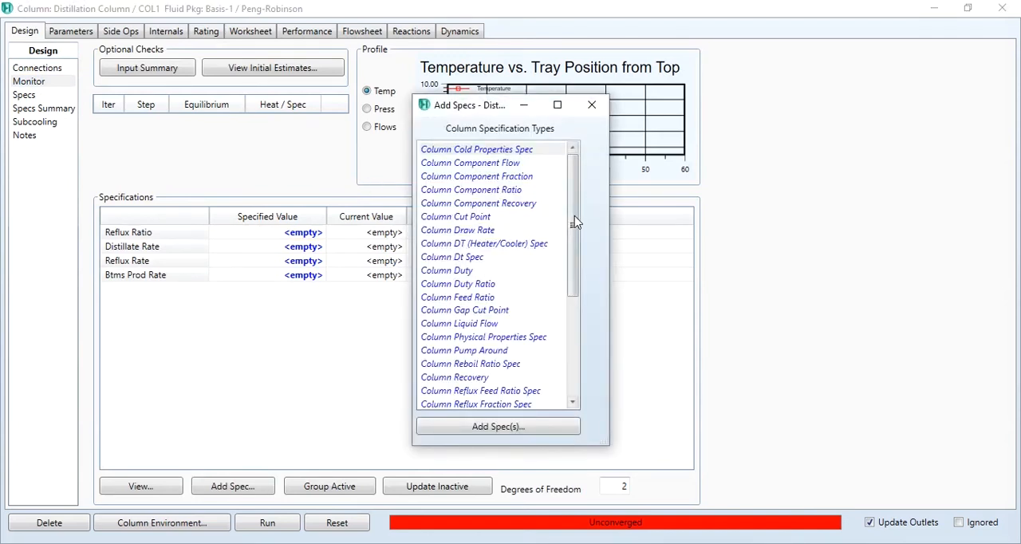
pyautogui.moveTo(574, 236); pyautogui.dragTo(573, 342)
pyautogui.doubleClick(491, 271)
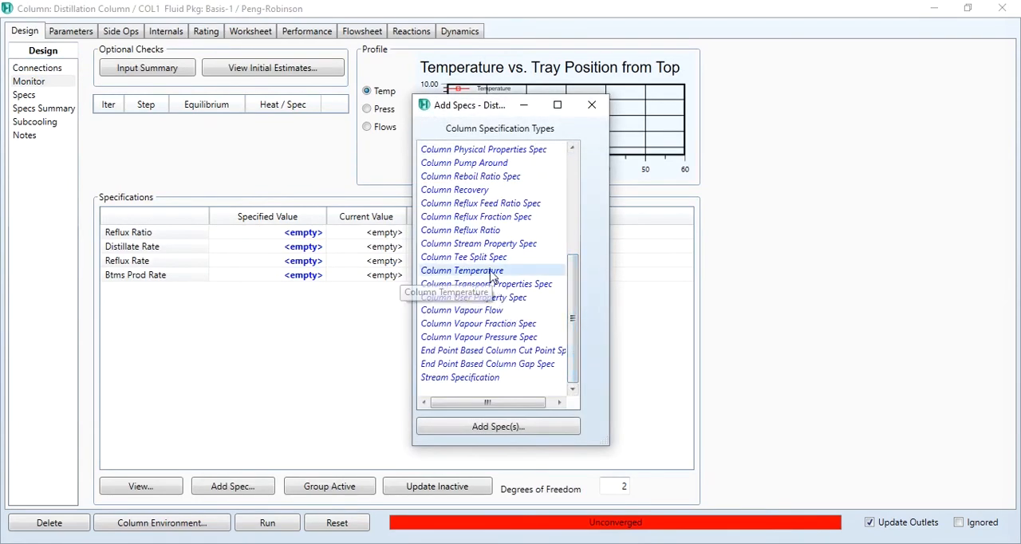
pyautogui.click(315, 247)
pyautogui.click(135, 285)
pyautogui.click(271, 259)
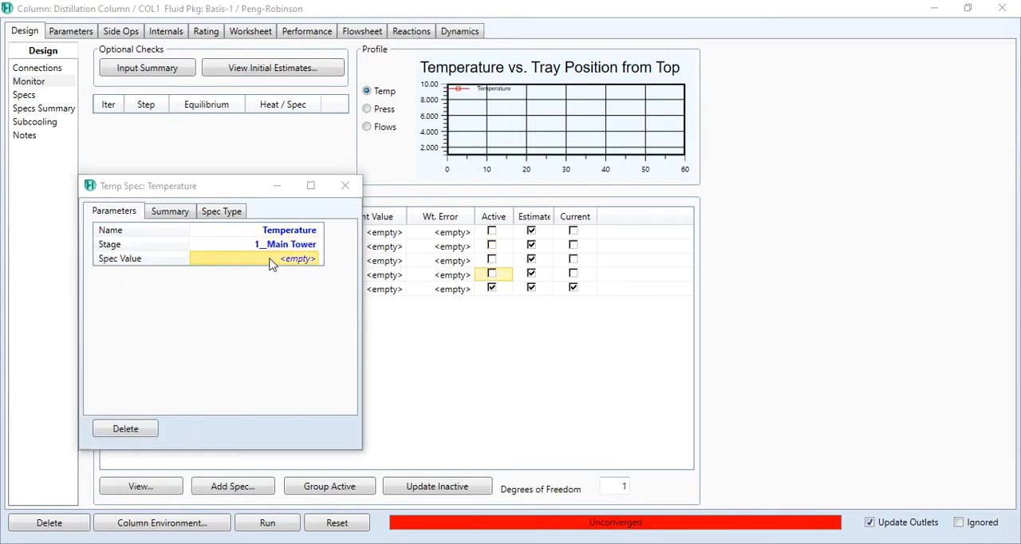
pyautogui.click(271, 258)
pyautogui.write('-104.193')
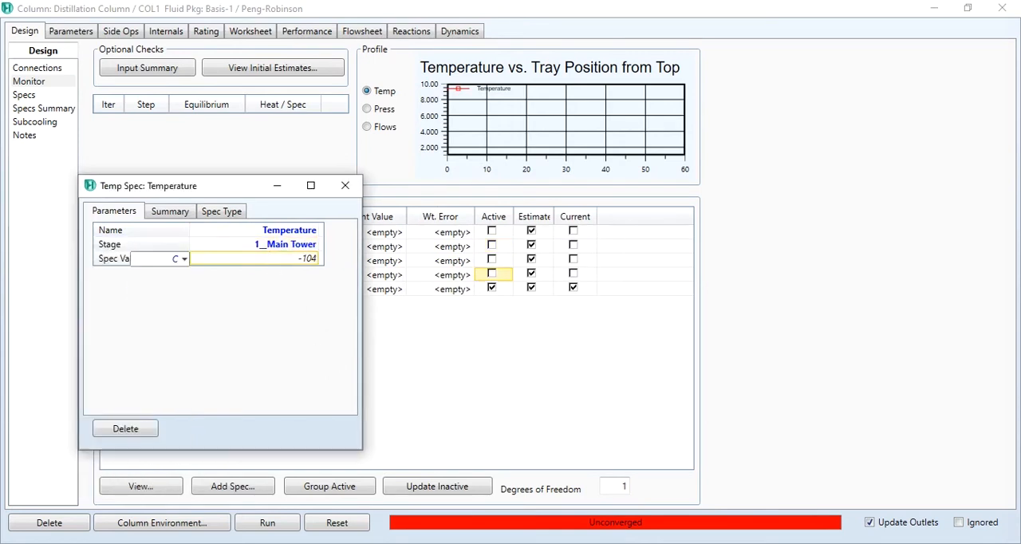
pyautogui.press('Return')
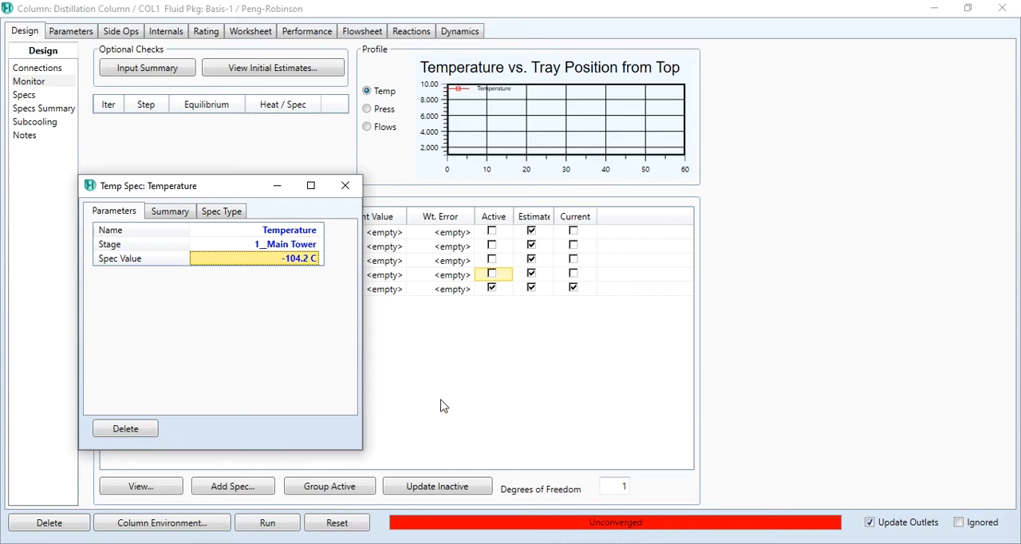
pyautogui.click(346, 195)
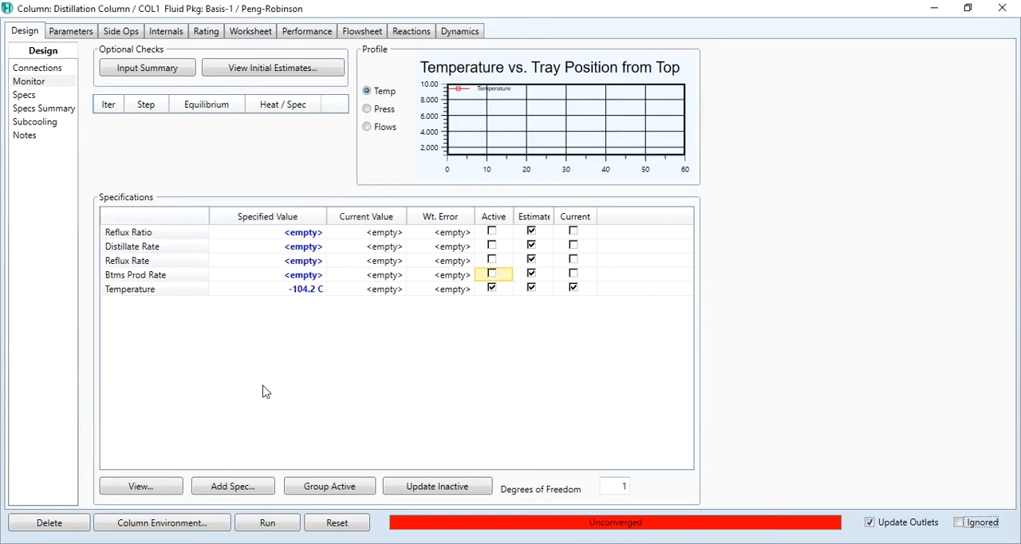
# Add a second Column Temperature specification for stage 50 of the Main Tower with a value of -88.97 °C.
pyautogui.click(233, 486)
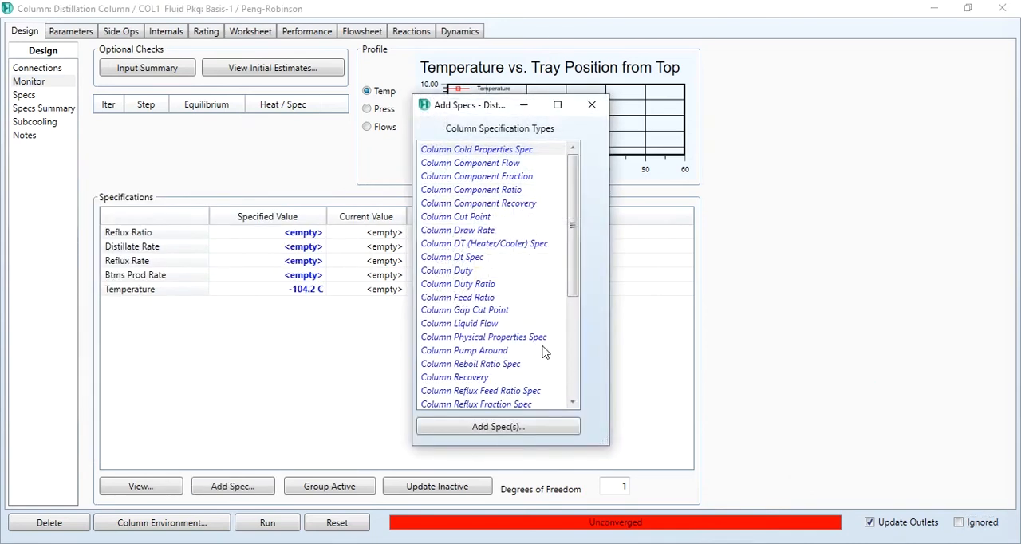
pyautogui.click(567, 372)
pyautogui.doubleClick(482, 270)
pyautogui.click(254, 188)
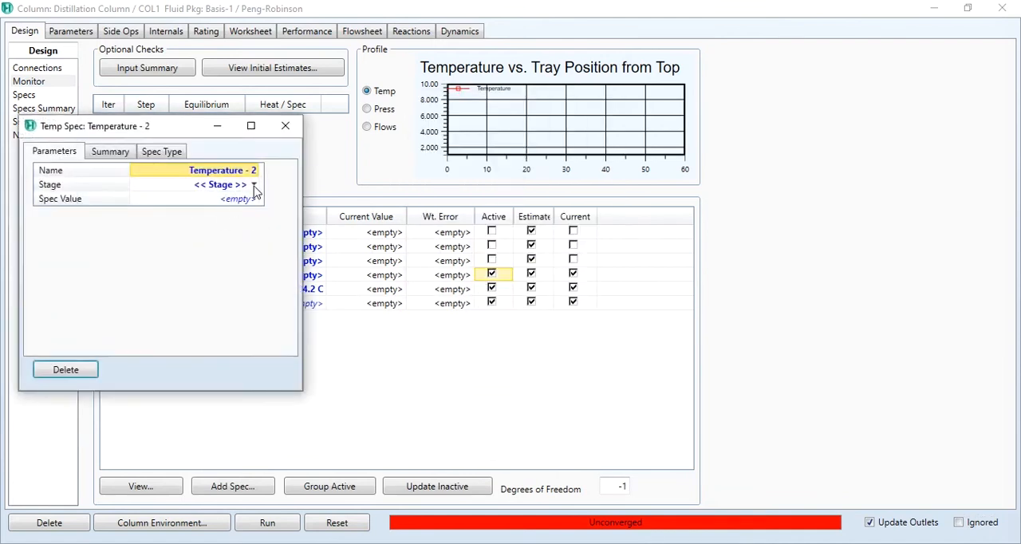
pyautogui.click(255, 190)
pyautogui.moveTo(121, 241); pyautogui.dragTo(121, 391)
pyautogui.click(88, 401)
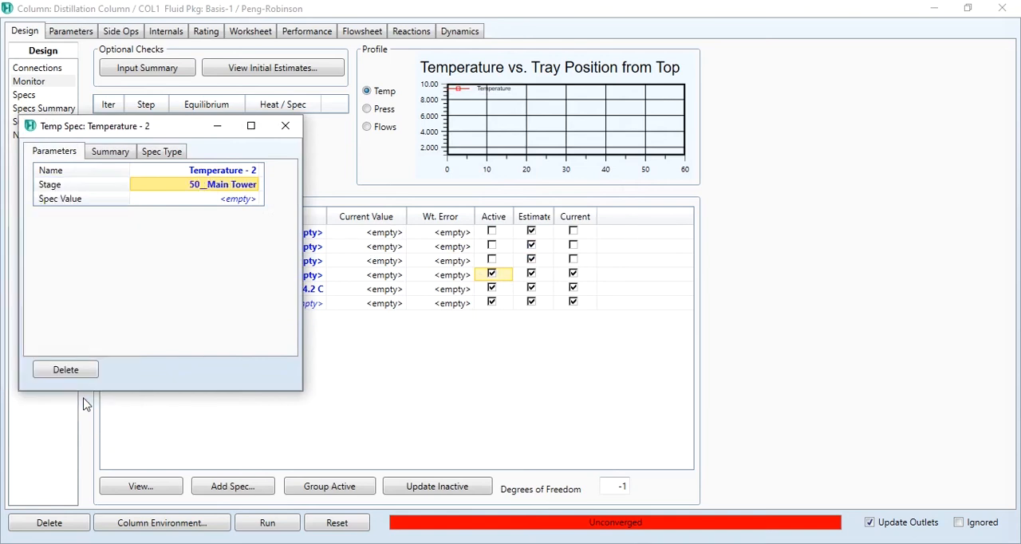
pyautogui.click(209, 205)
pyautogui.write('-88')
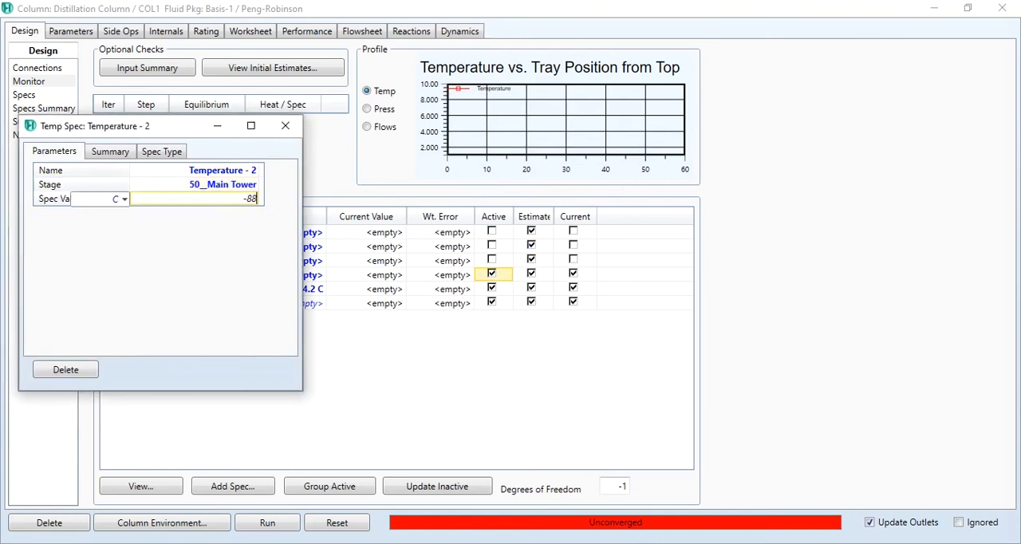
pyautogui.write('.97')
pyautogui.press('Return')
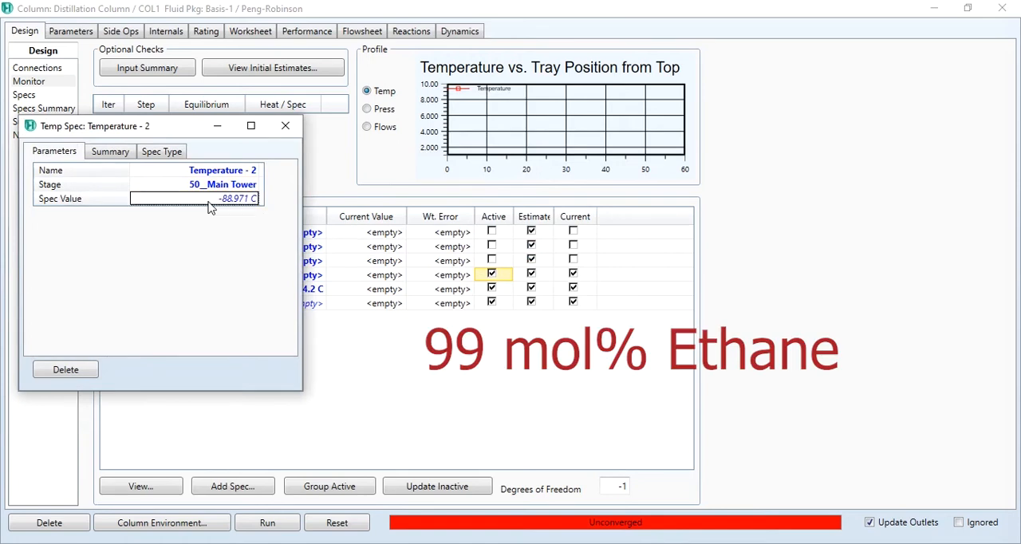
pyautogui.click(289, 130)
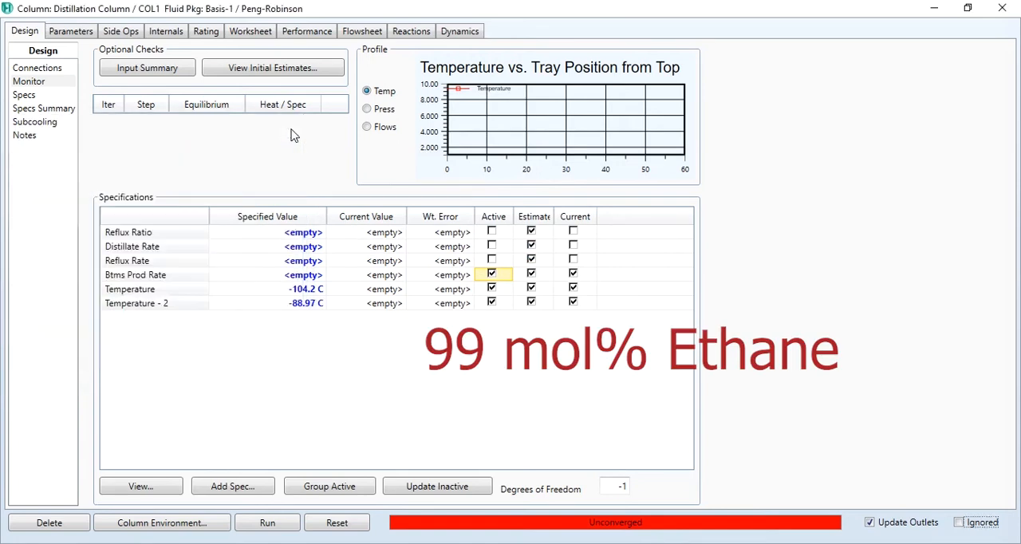
# Deactivate the Btms Prod Rate specification, and check the product compositions and the column's performance summary.
pyautogui.click(493, 277)
pyautogui.click(492, 275)
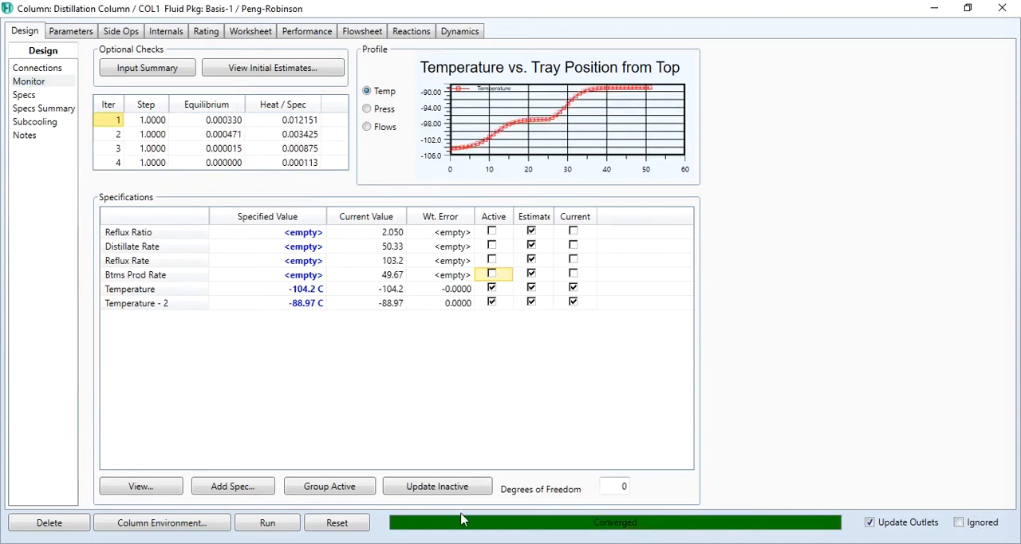
pyautogui.click(252, 31)
pyautogui.click(32, 107)
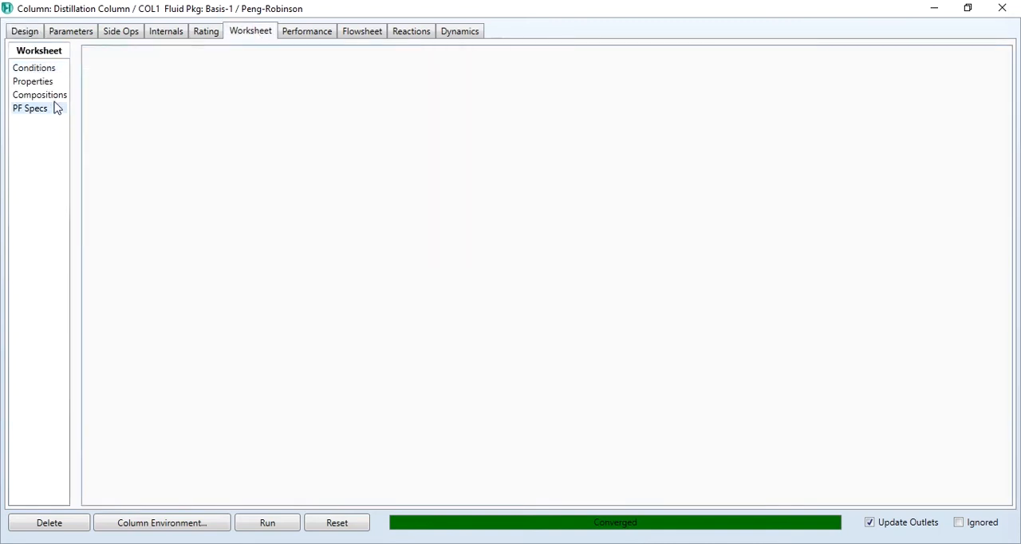
pyautogui.click(51, 96)
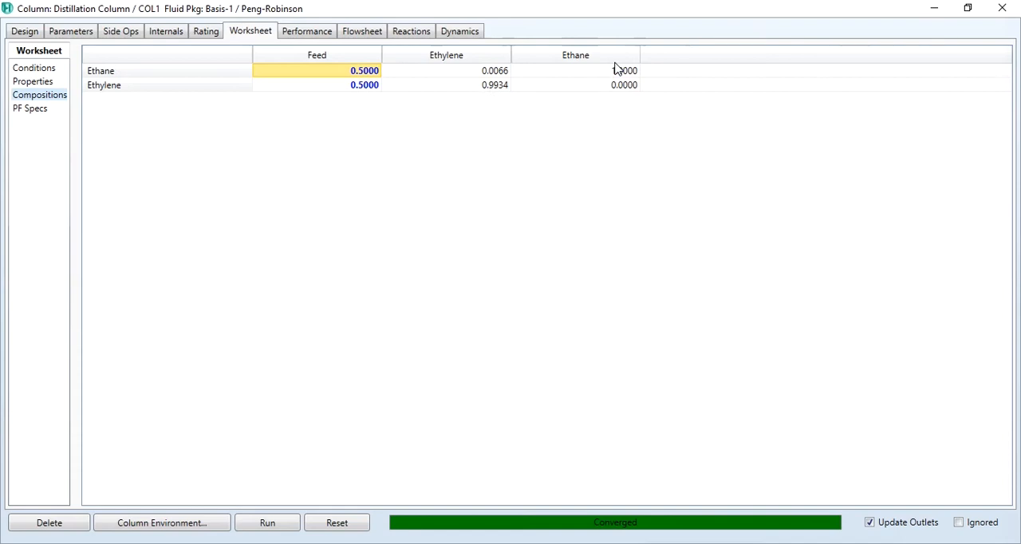
pyautogui.click(329, 32)
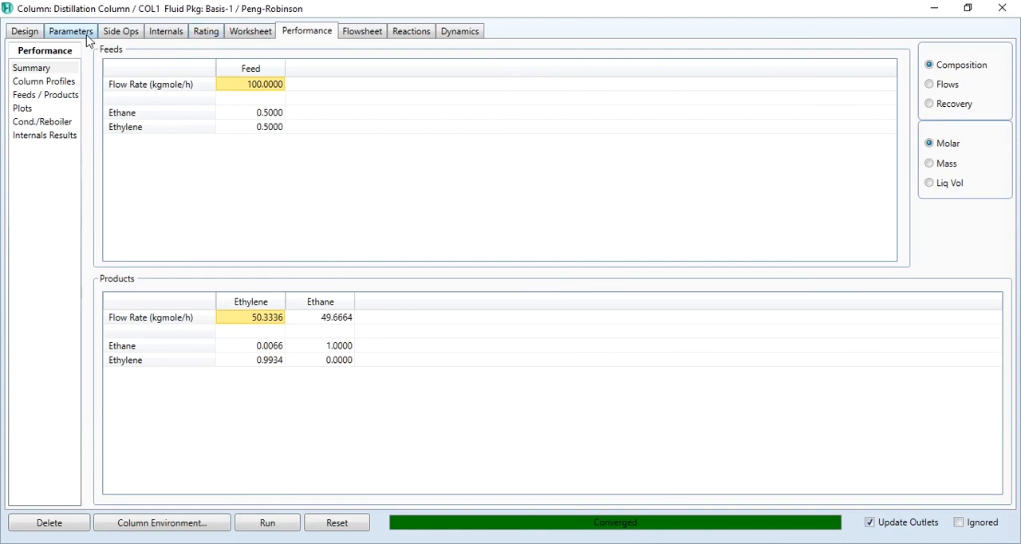
# Move the Feed's inlet to stage 29 of the Main Tower, and rerun the column to check its performance.
pyautogui.click(36, 35)
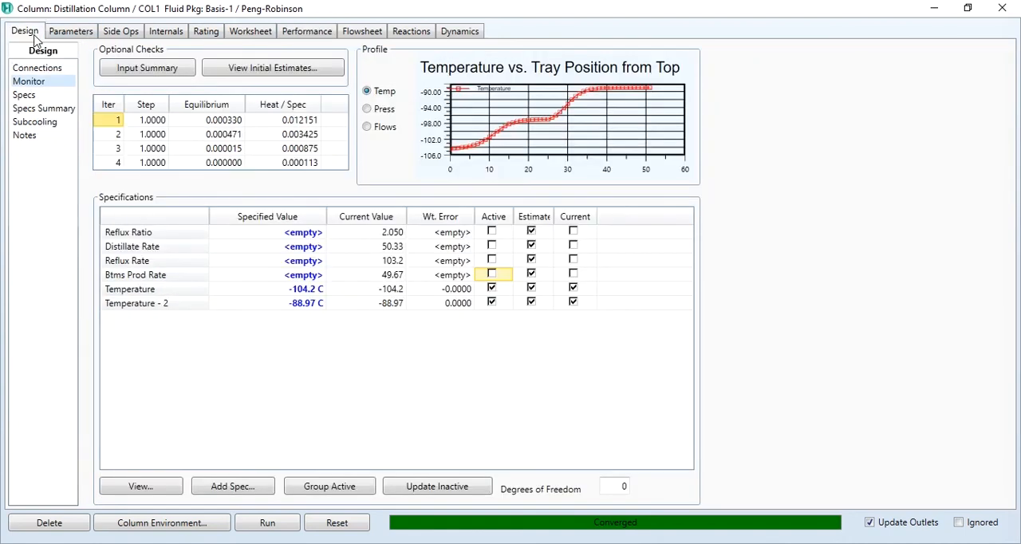
pyautogui.click(45, 69)
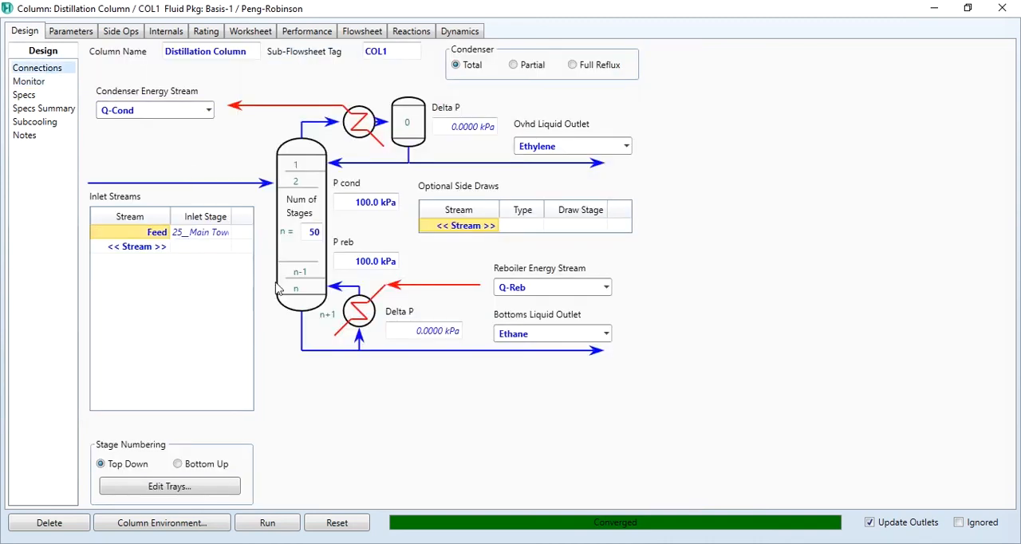
pyautogui.click(230, 235)
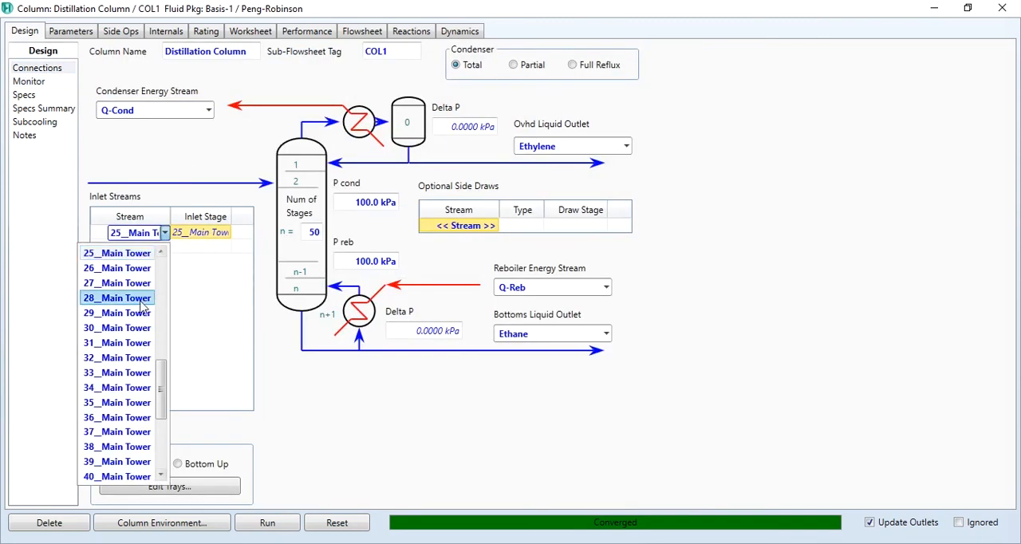
pyautogui.click(131, 314)
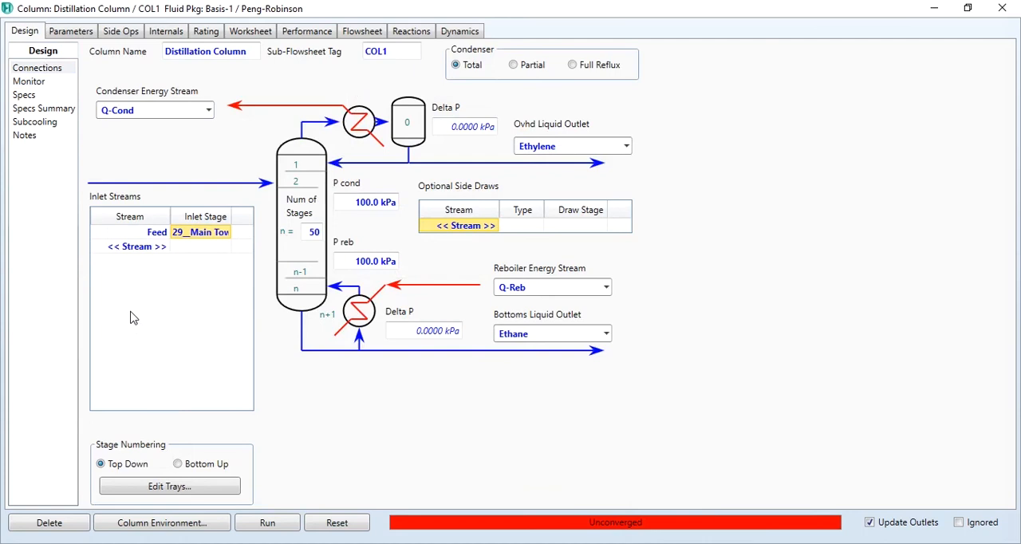
pyautogui.click(281, 524)
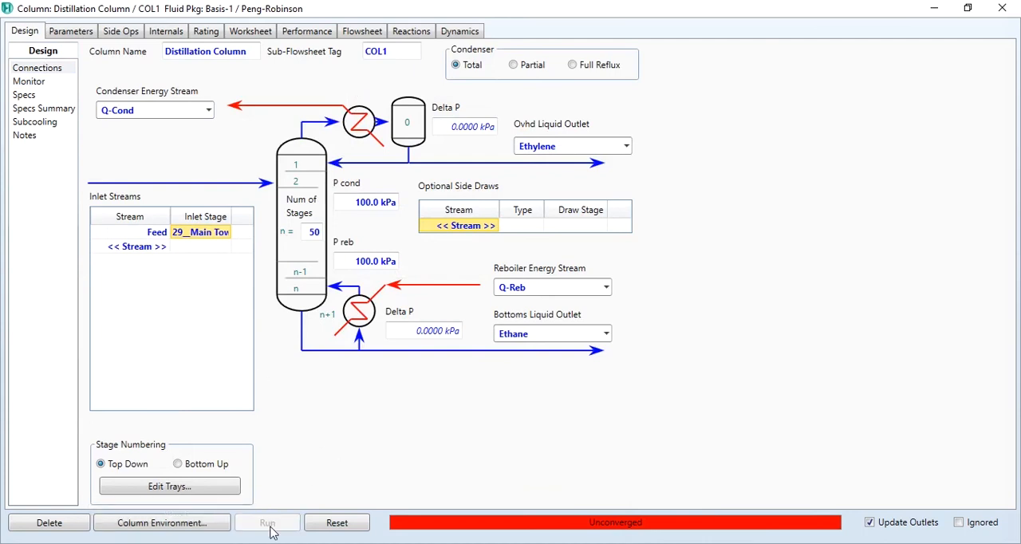
pyautogui.click(309, 33)
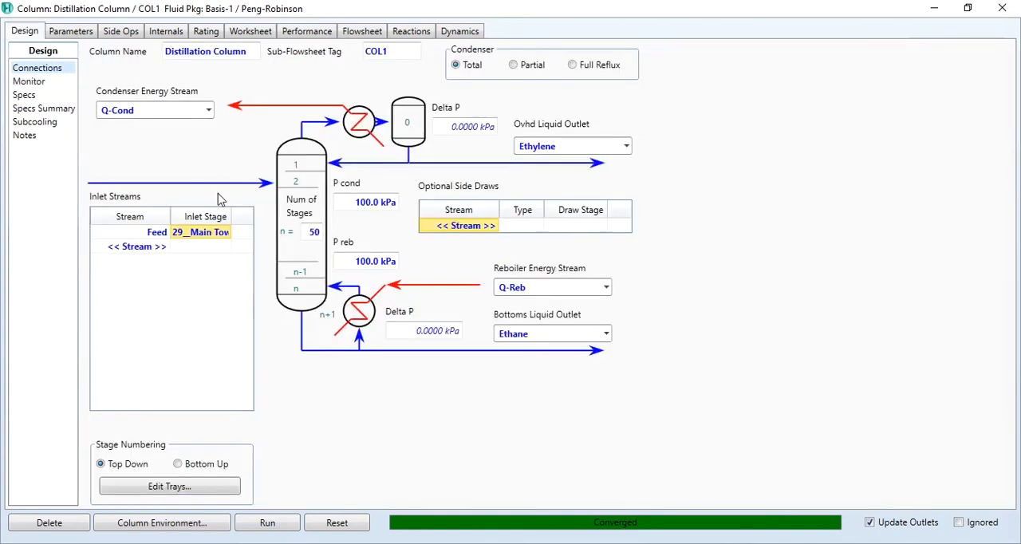
# Set the column's number of stages to 60, and rerun it to check the performance summary.
pyautogui.click(315, 232)
pyautogui.write('60')
pyautogui.press('Return')
pyautogui.click(275, 530)
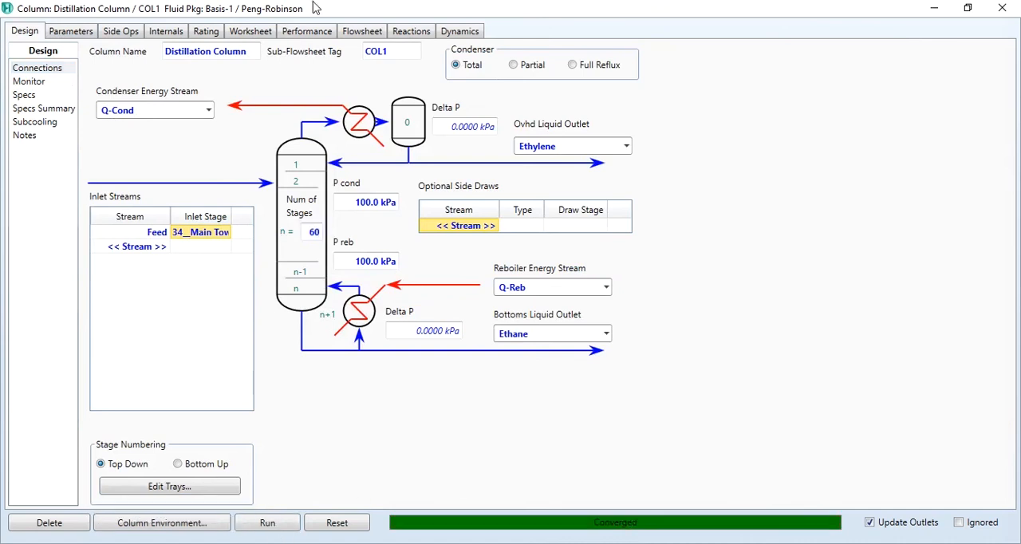
pyautogui.click(294, 31)
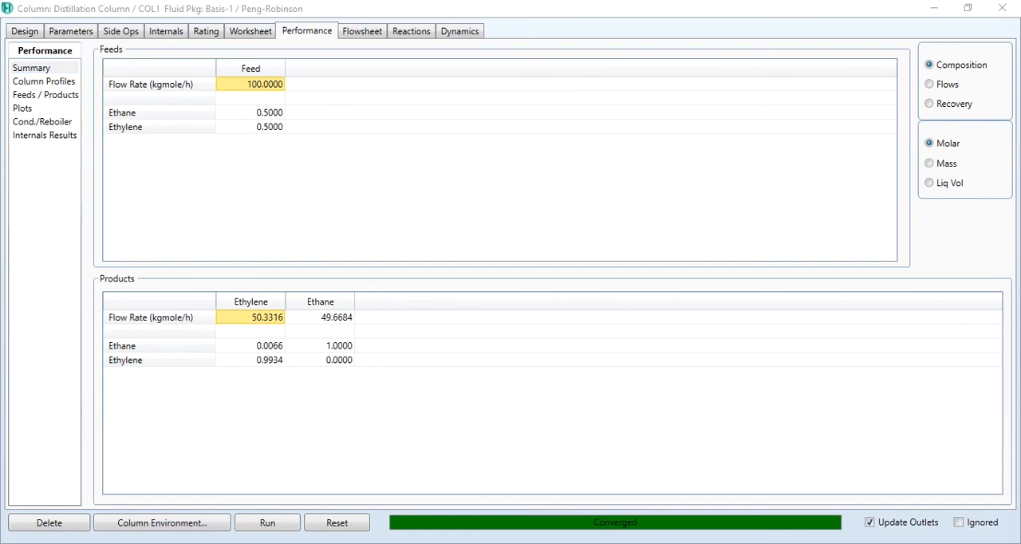
# Set the Feed composition to mole fractions of 0.4 Ethane and 0.6 Ethylene, and rerun the column to check the product flows.
pyautogui.click(231, 31)
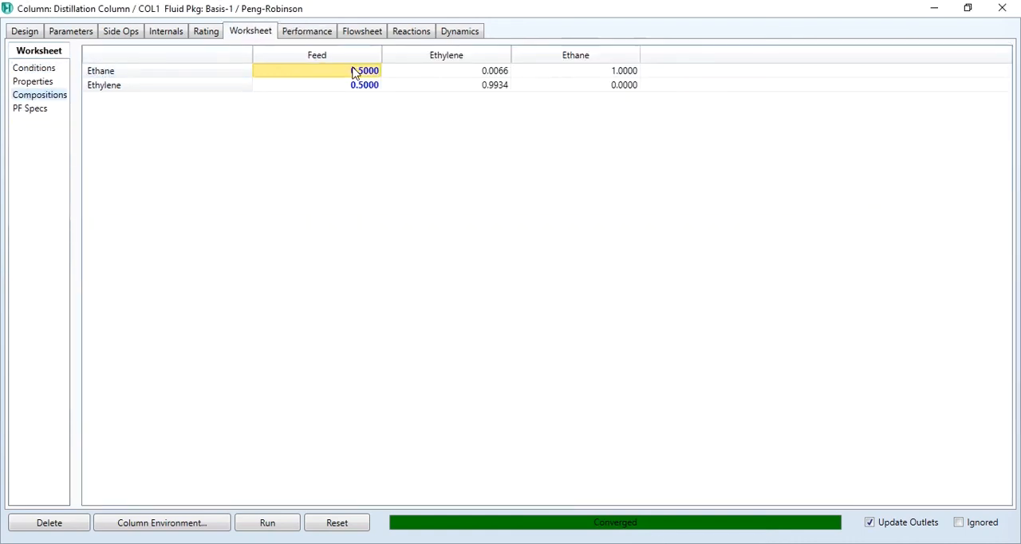
pyautogui.write('0.4')
pyautogui.press('Return')
pyautogui.write('0.6')
pyautogui.press('Return')
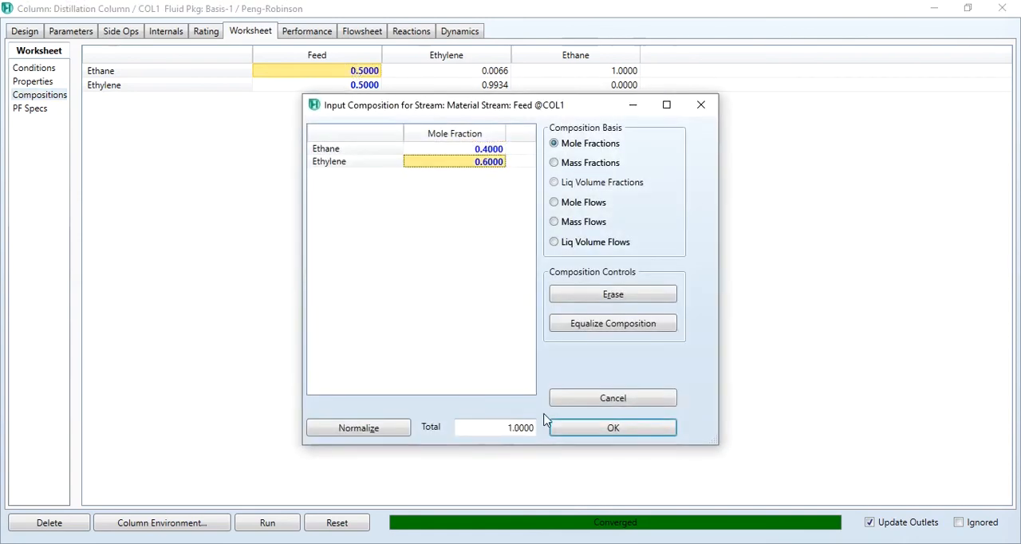
pyautogui.click(577, 431)
pyautogui.click(271, 522)
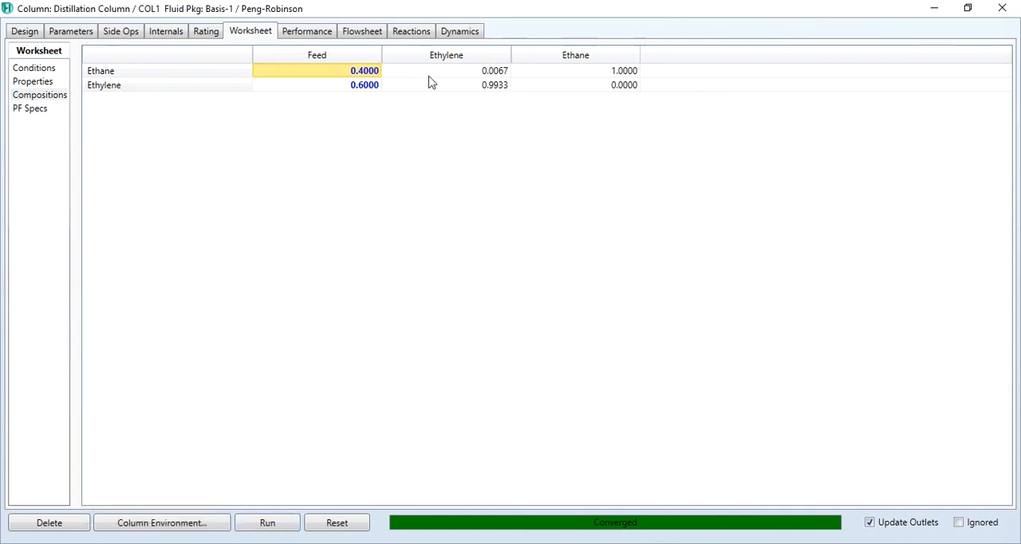
pyautogui.click(321, 34)
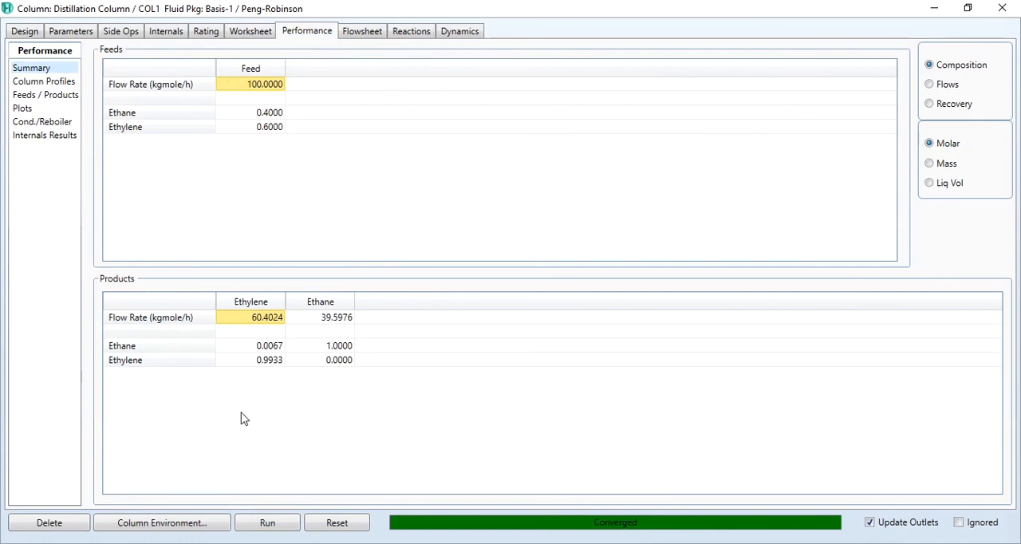
pyautogui.moveTo(299, 328)
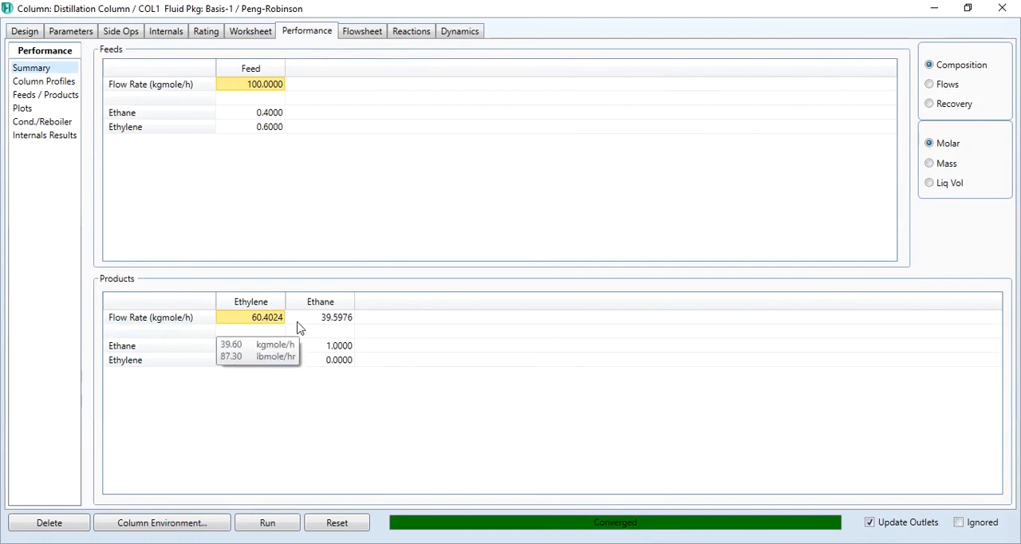